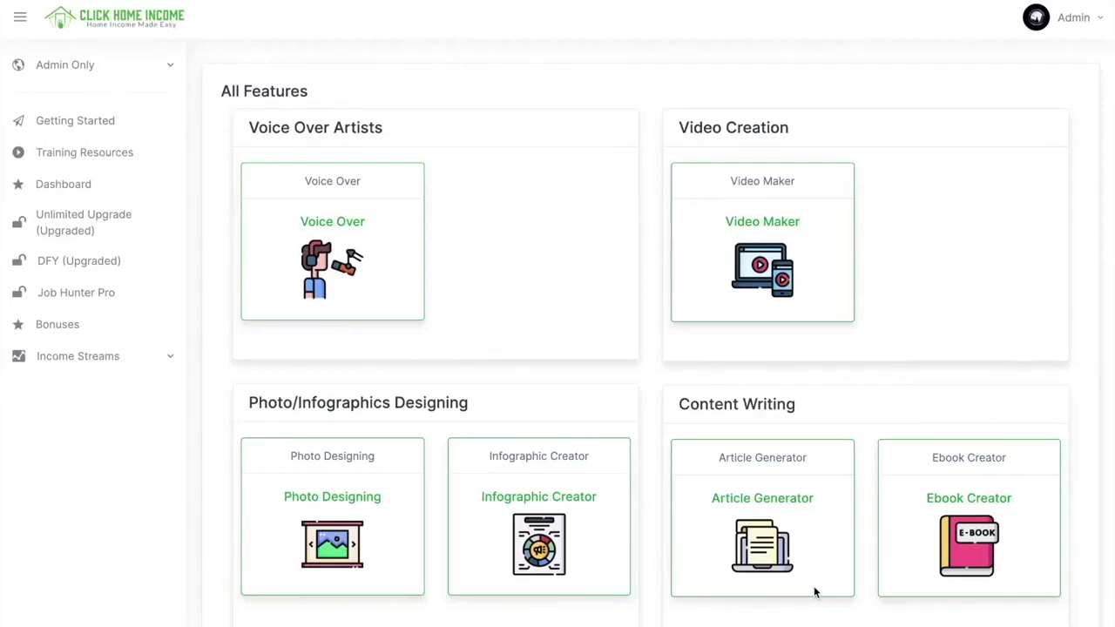
Search Job Hunter Pro for 'voiceover' jobs on Upwork and scroll through the ten results.
{"action": "left_click", "coordinate": [99, 300]}
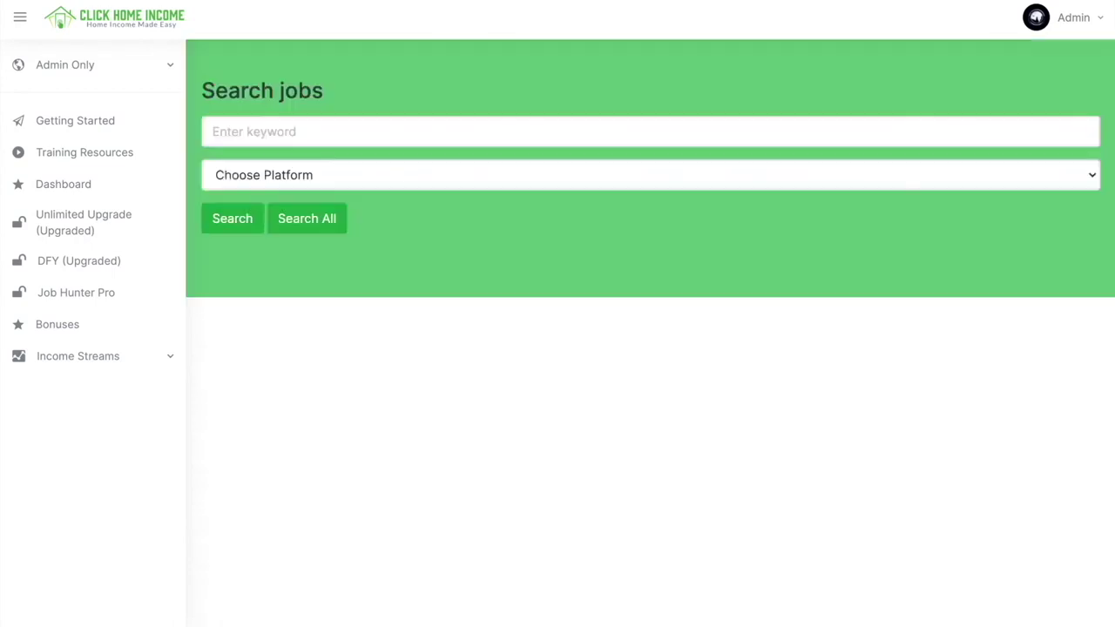
{"action": "left_click", "coordinate": [344, 132]}
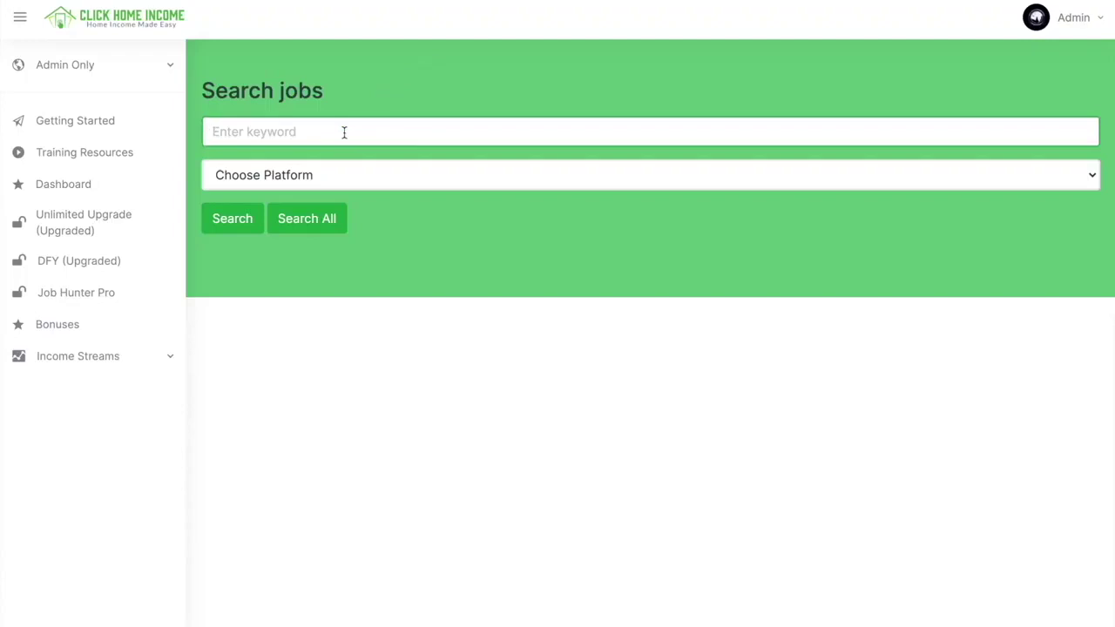
{"action": "type", "text": "voiceover"}
{"action": "left_click", "coordinate": [311, 178]}
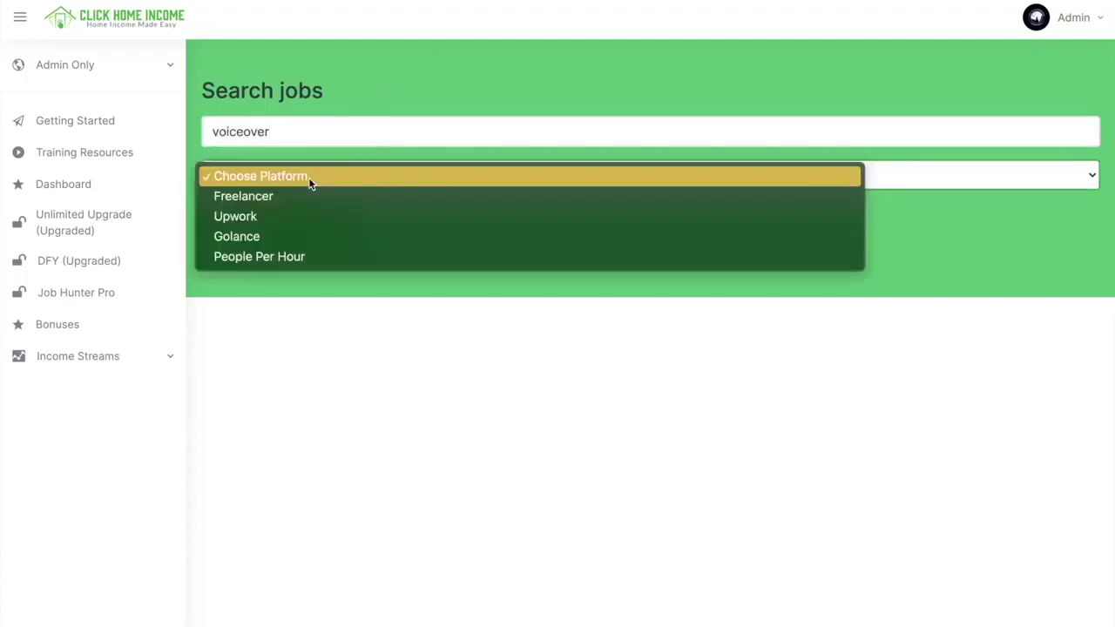
{"action": "left_click", "coordinate": [287, 227]}
{"action": "left_click", "coordinate": [236, 224]}
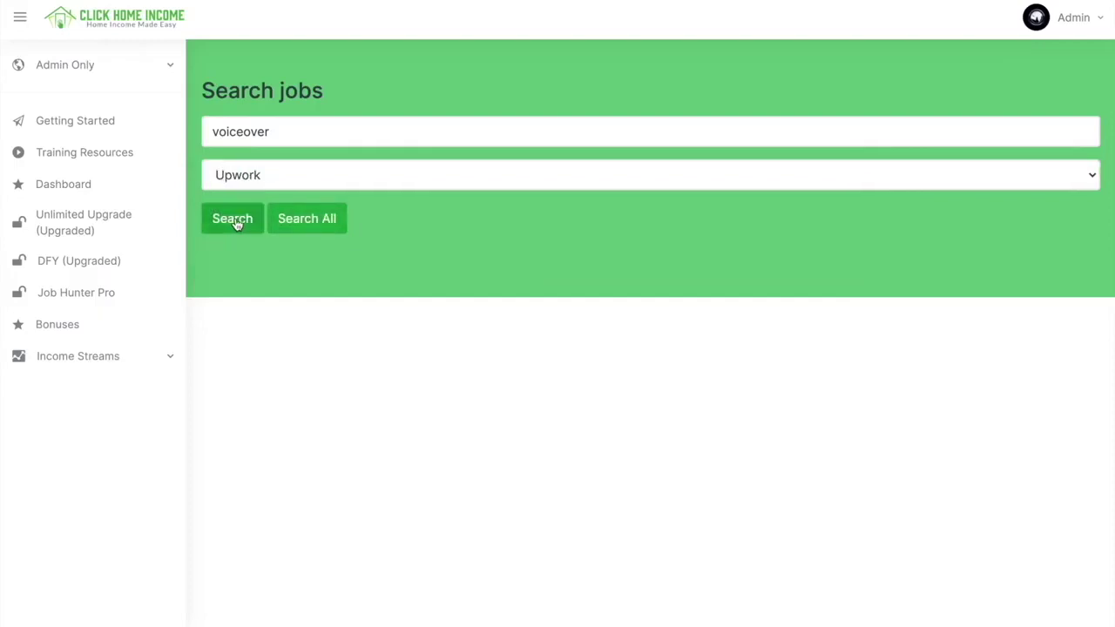
{"action": "scroll", "coordinate": [339, 361], "scroll_direction": "down", "scroll_amount": 1}
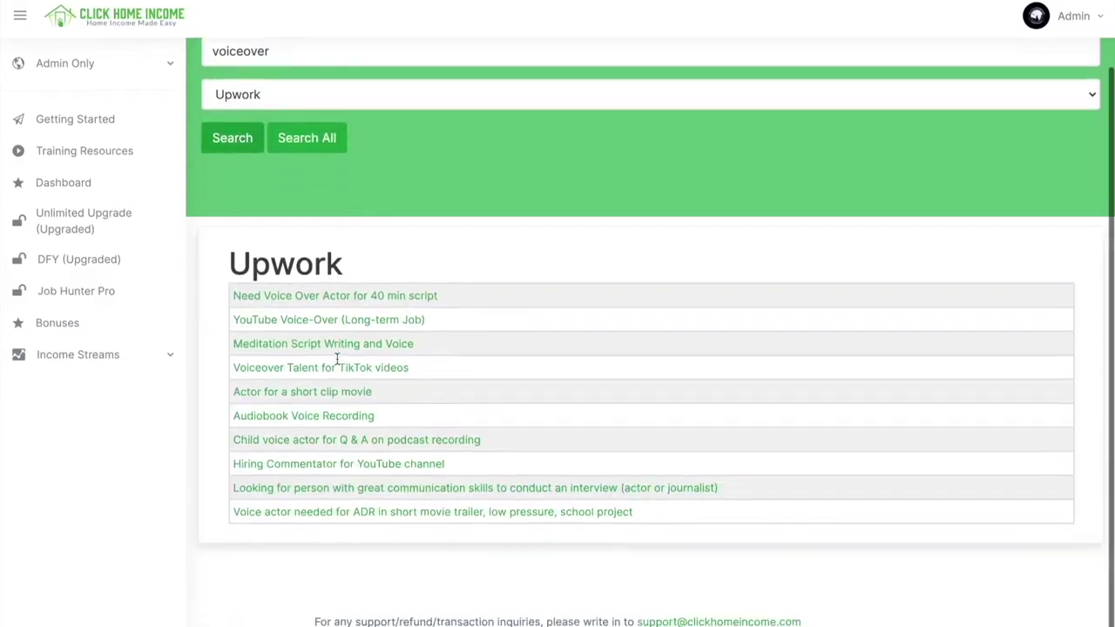
Read the 'Need Voice Over Actor for 40 min script' posting, then return and scroll the results.
{"action": "left_click", "coordinate": [405, 298]}
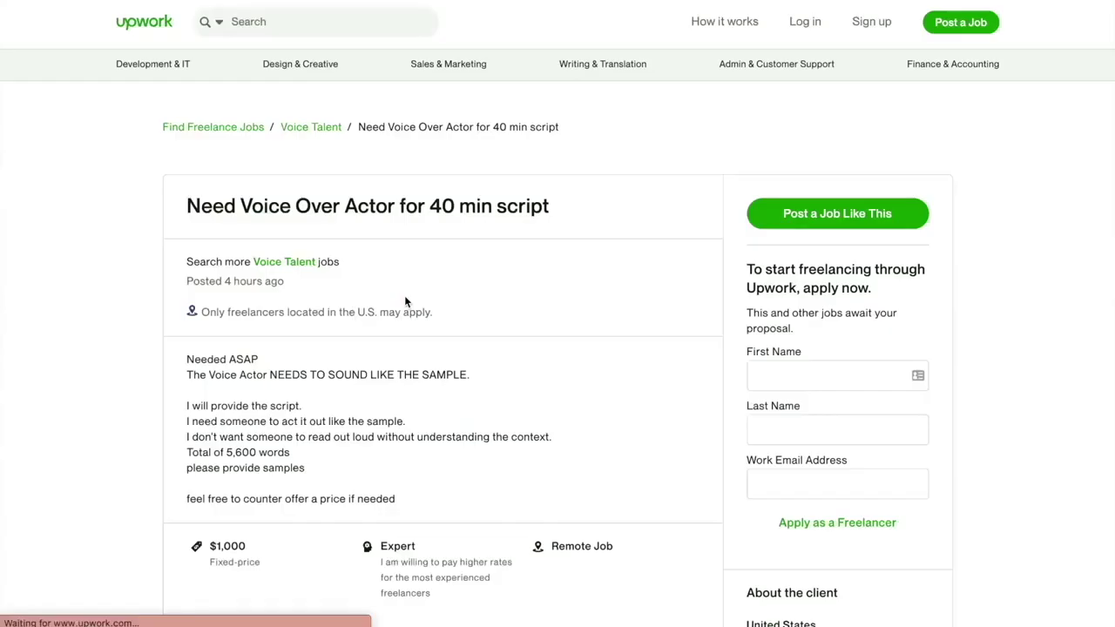
{"action": "scroll", "coordinate": [405, 300], "scroll_direction": "down", "scroll_amount": 1}
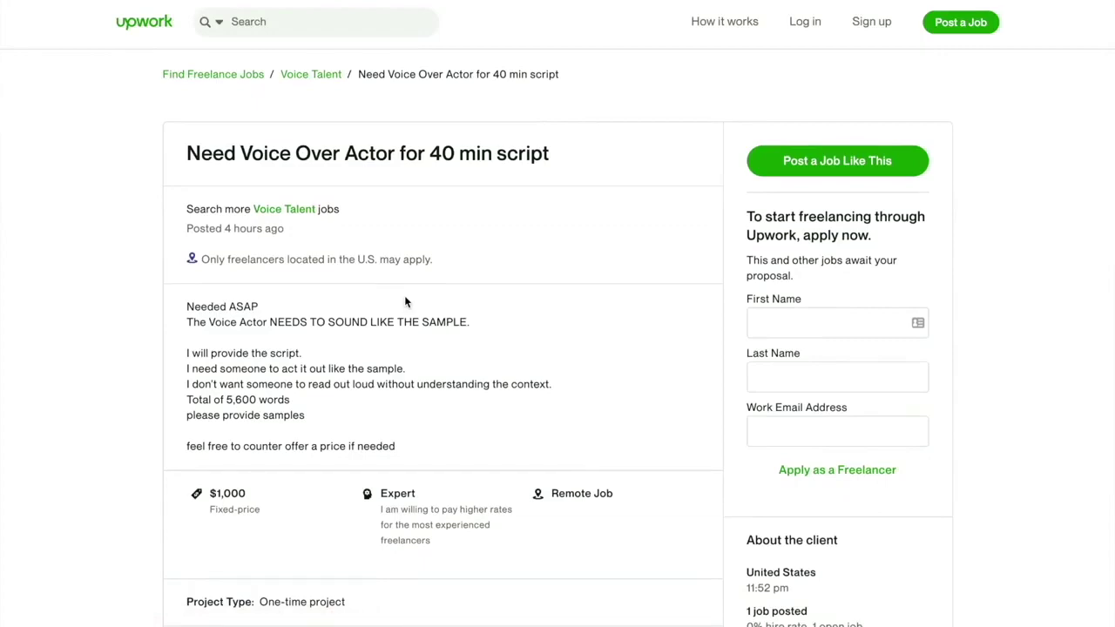
{"action": "key", "text": "alt+Left"}
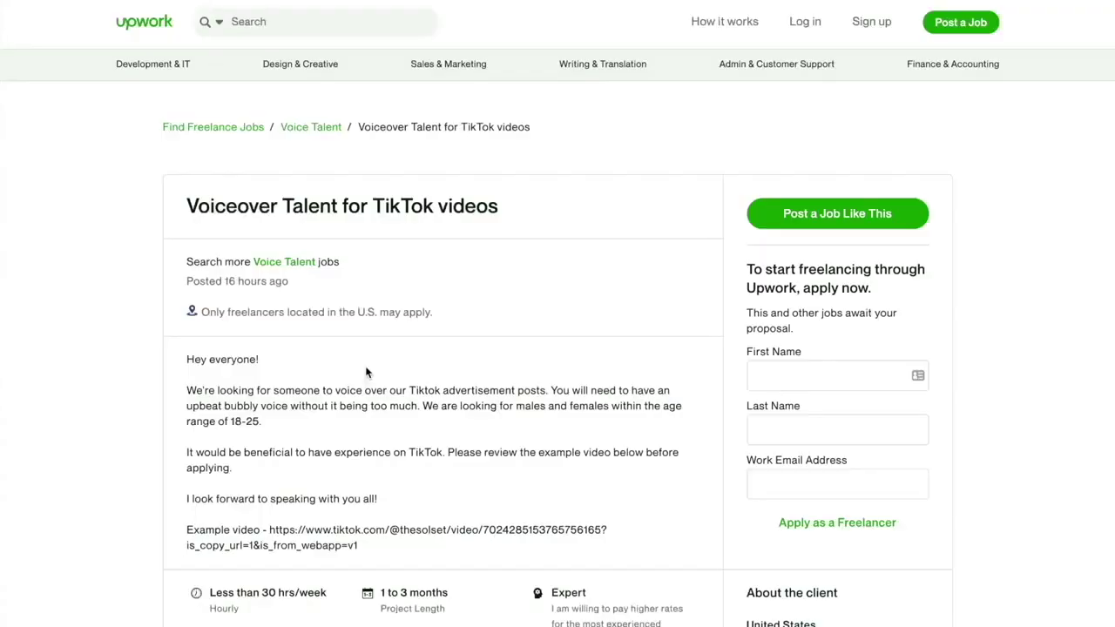
{"action": "scroll", "coordinate": [366, 372], "scroll_direction": "down", "scroll_amount": 3}
{"action": "scroll", "coordinate": [365, 372], "scroll_direction": "down", "scroll_amount": 10}
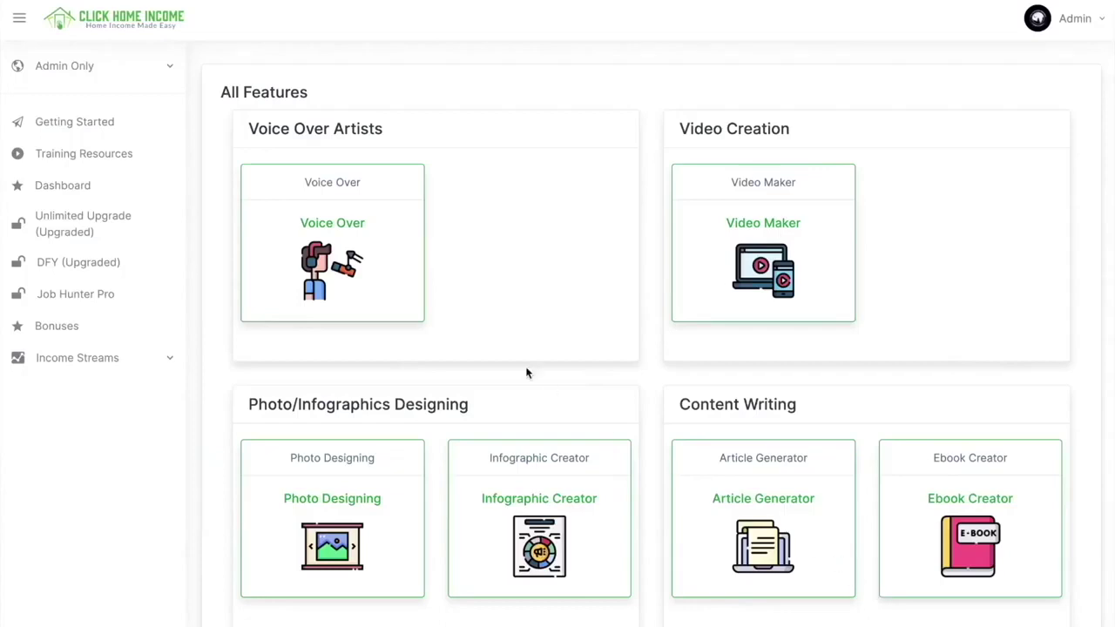
In Voice Over, replace the Enter Text contents with the pasted 100,000-dollar commission sentence.
{"action": "left_click", "coordinate": [325, 248]}
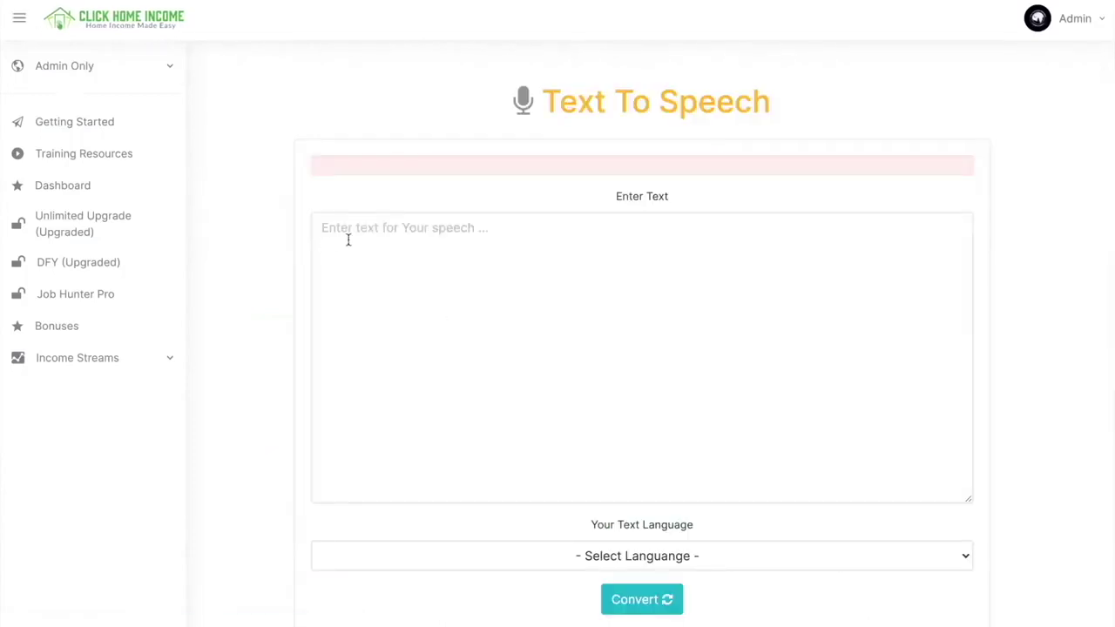
{"action": "left_click", "coordinate": [348, 239]}
{"action": "type", "text": "hello"}
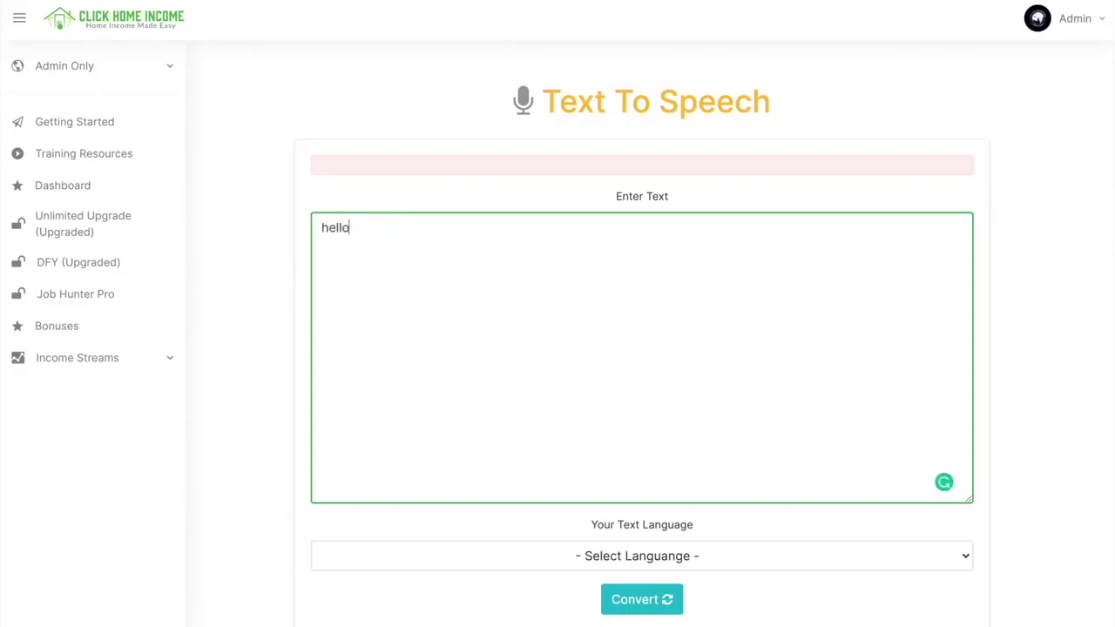
{"action": "key", "text": "ctrl+a"}
{"action": "type", "text": "Using the same system that I’m about to share with you, I have generated over 100,000 dollars in commissions  (take-home profits)  in a  single month despite the  Covid19  lockdown."}
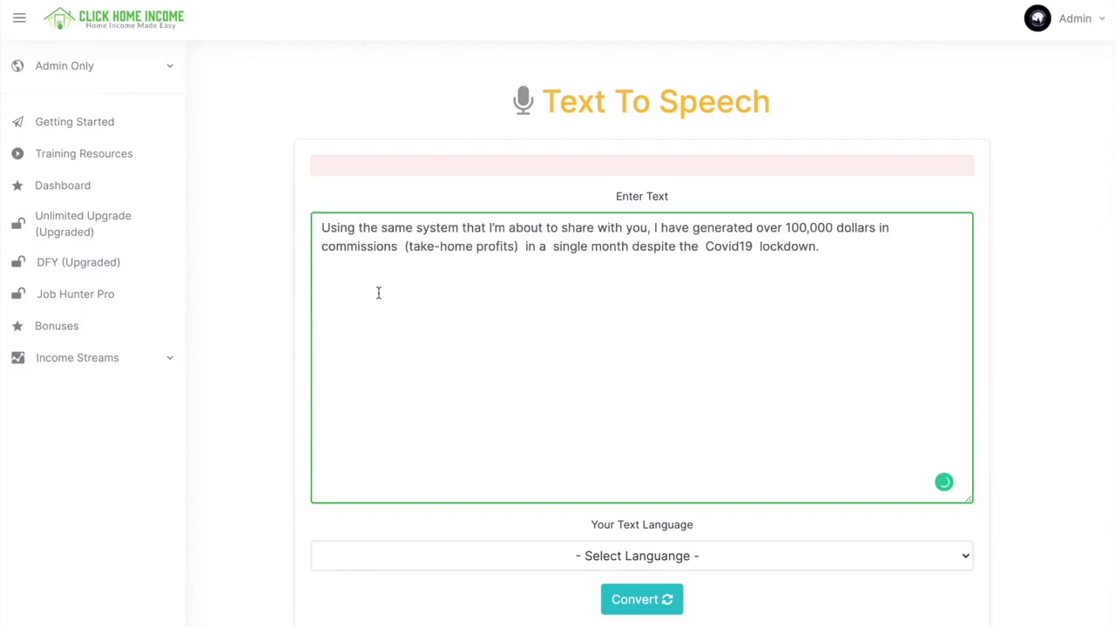
{"action": "scroll", "coordinate": [461, 320], "scroll_direction": "down", "scroll_amount": 1}
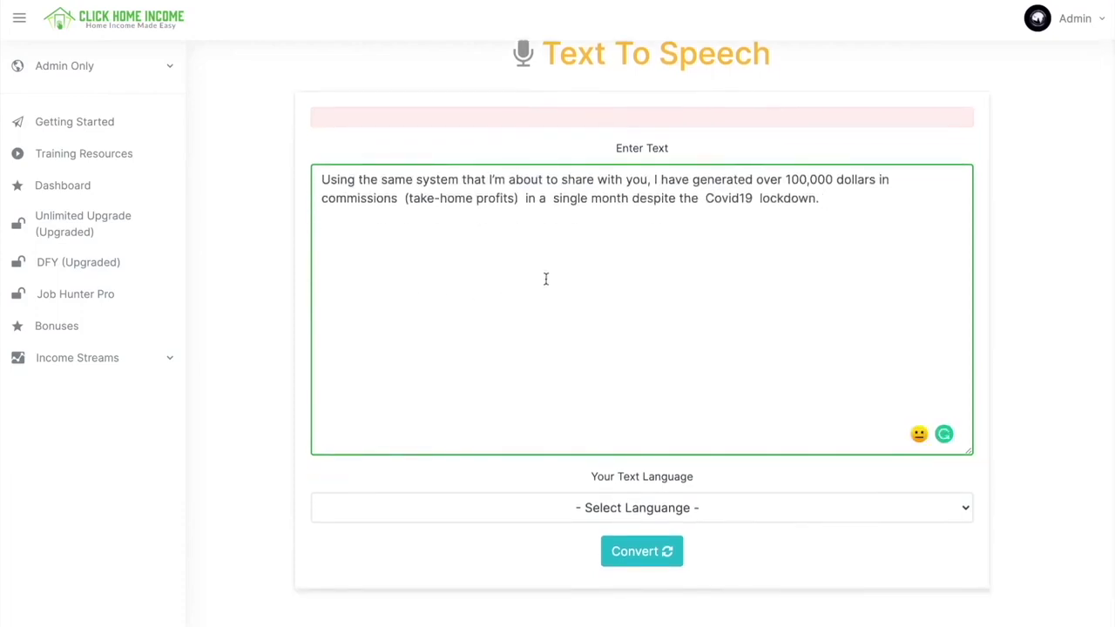
Choose English, American dialect and the Emily neural voice, then convert the sentence to speech.
{"action": "left_click", "coordinate": [506, 507]}
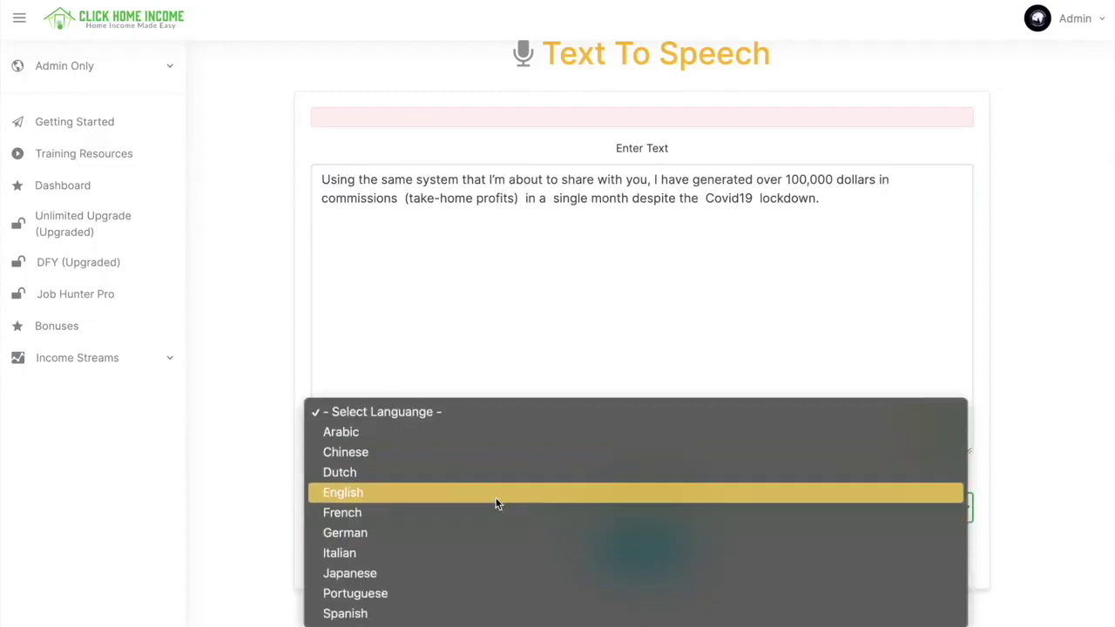
{"action": "left_click", "coordinate": [497, 498]}
{"action": "scroll", "coordinate": [496, 503], "scroll_direction": "down", "scroll_amount": 1}
{"action": "left_click", "coordinate": [500, 540]}
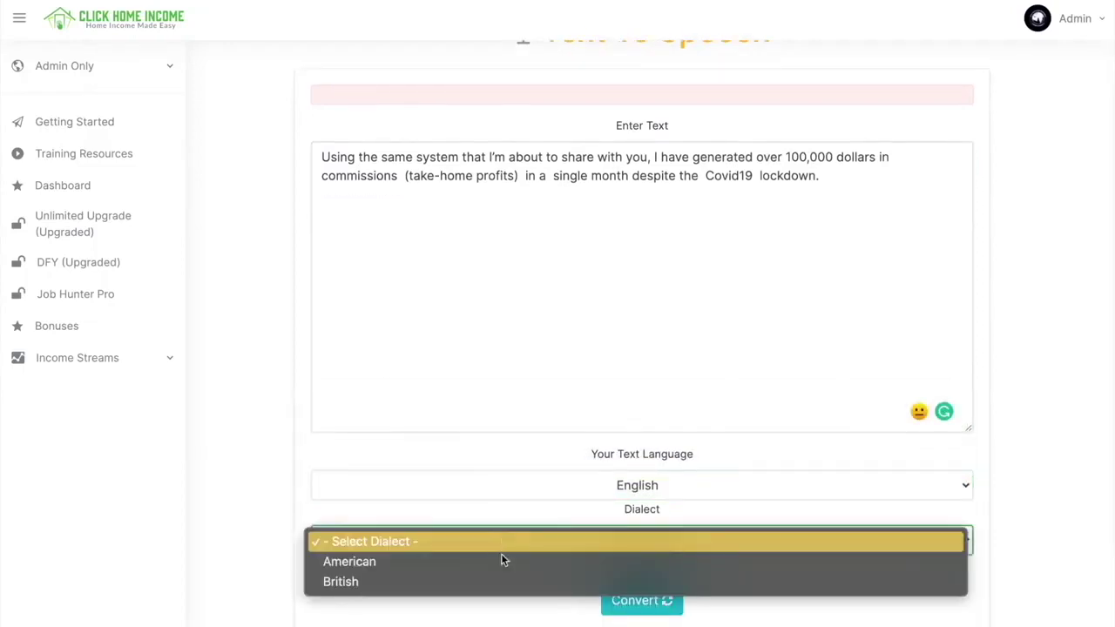
{"action": "left_click", "coordinate": [501, 560]}
{"action": "scroll", "coordinate": [501, 565], "scroll_direction": "down", "scroll_amount": 1}
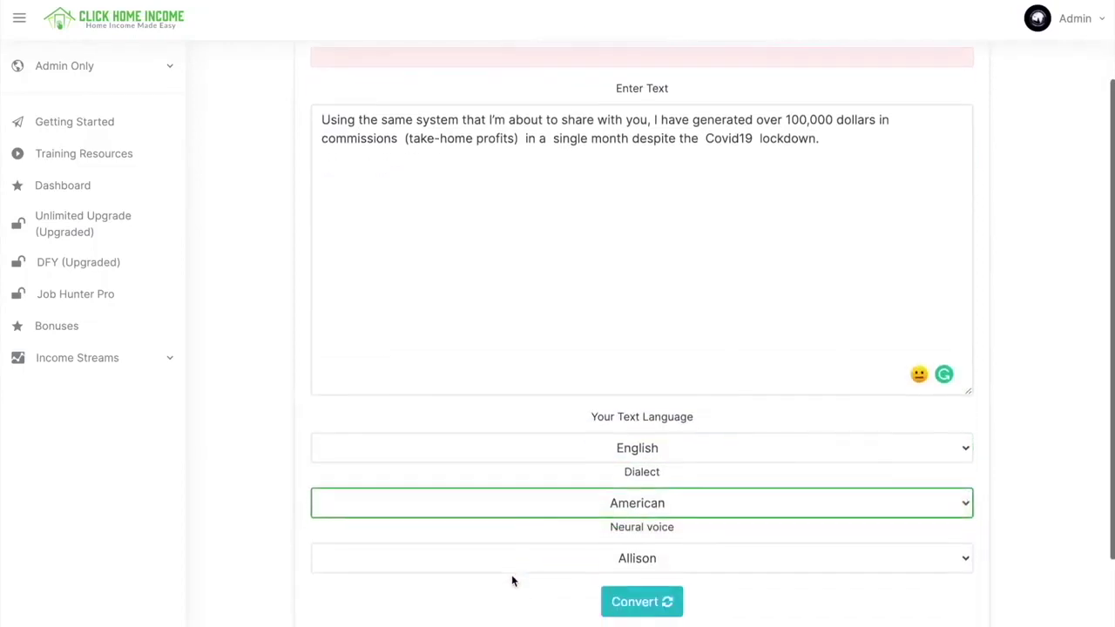
{"action": "left_click", "coordinate": [536, 560]}
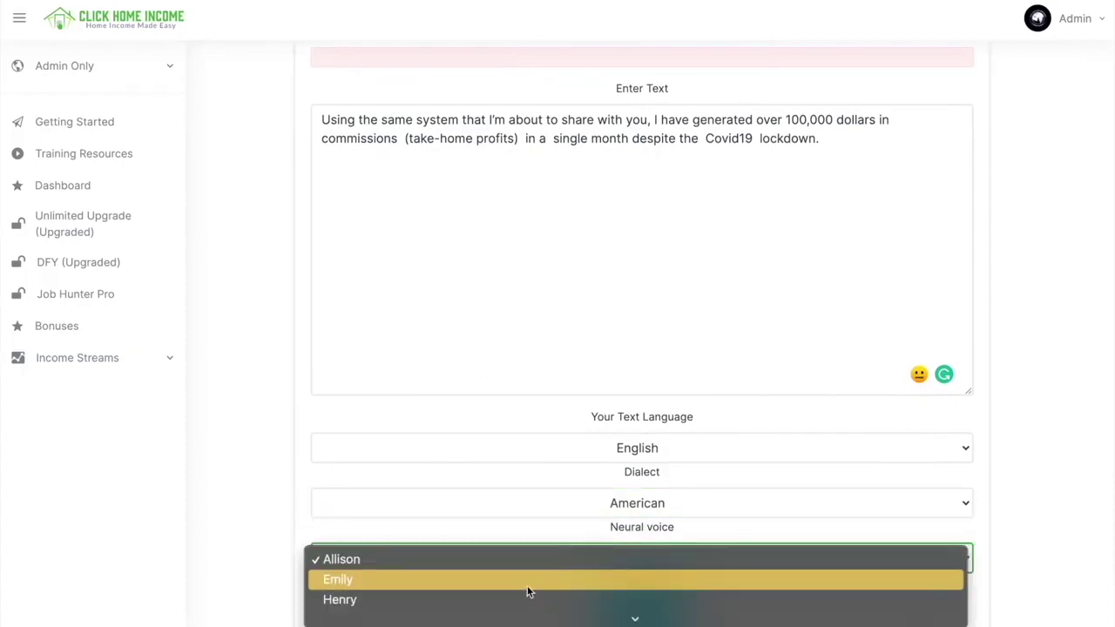
{"action": "left_click", "coordinate": [526, 583]}
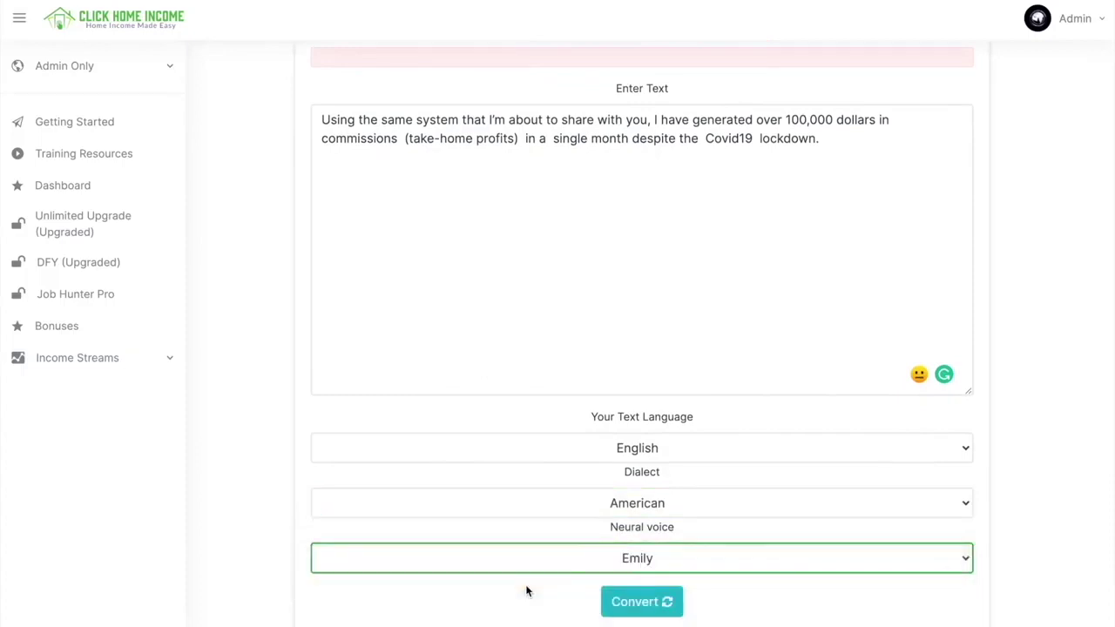
{"action": "left_click", "coordinate": [633, 605]}
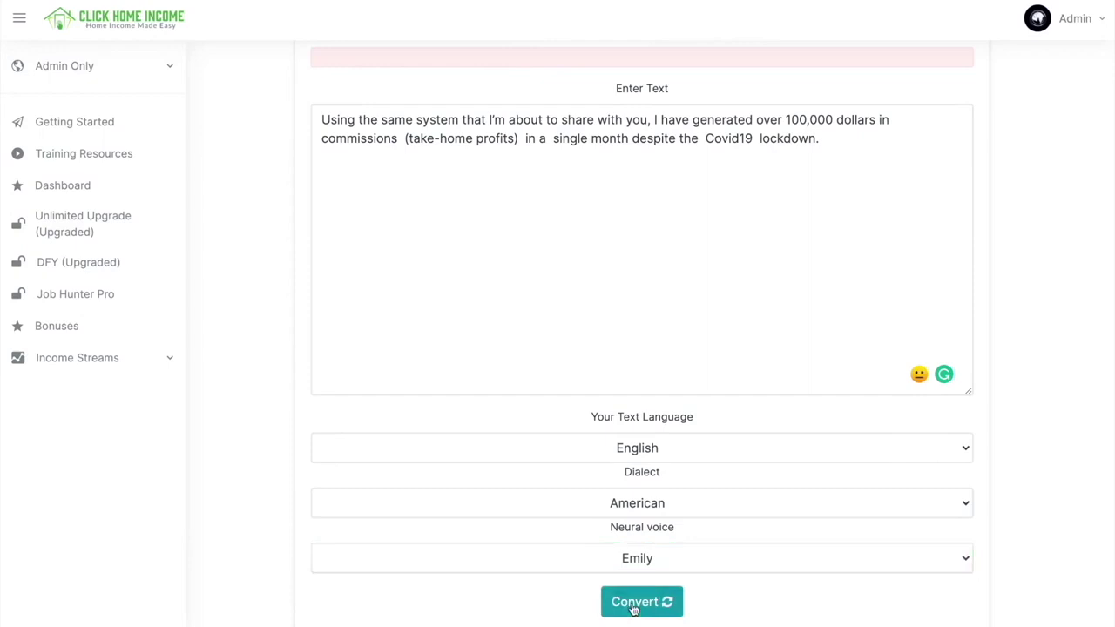
Download the 9-second speech clip as 'download (3).mp3' and dismiss the download bar.
{"action": "scroll", "coordinate": [638, 408], "scroll_direction": "up", "scroll_amount": 1}
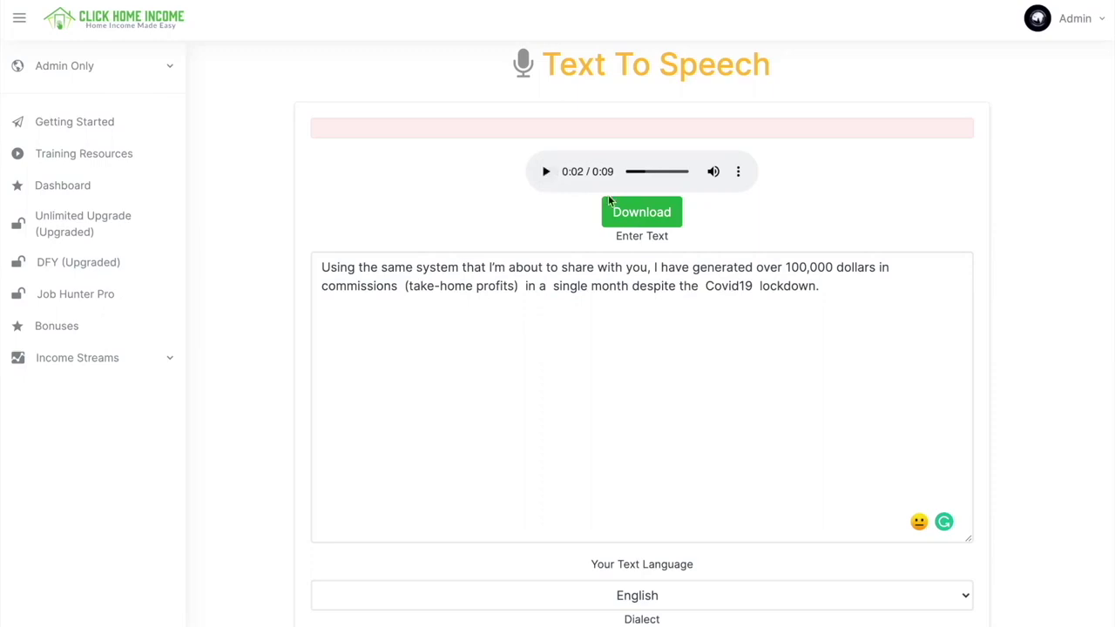
{"action": "left_click", "coordinate": [627, 212]}
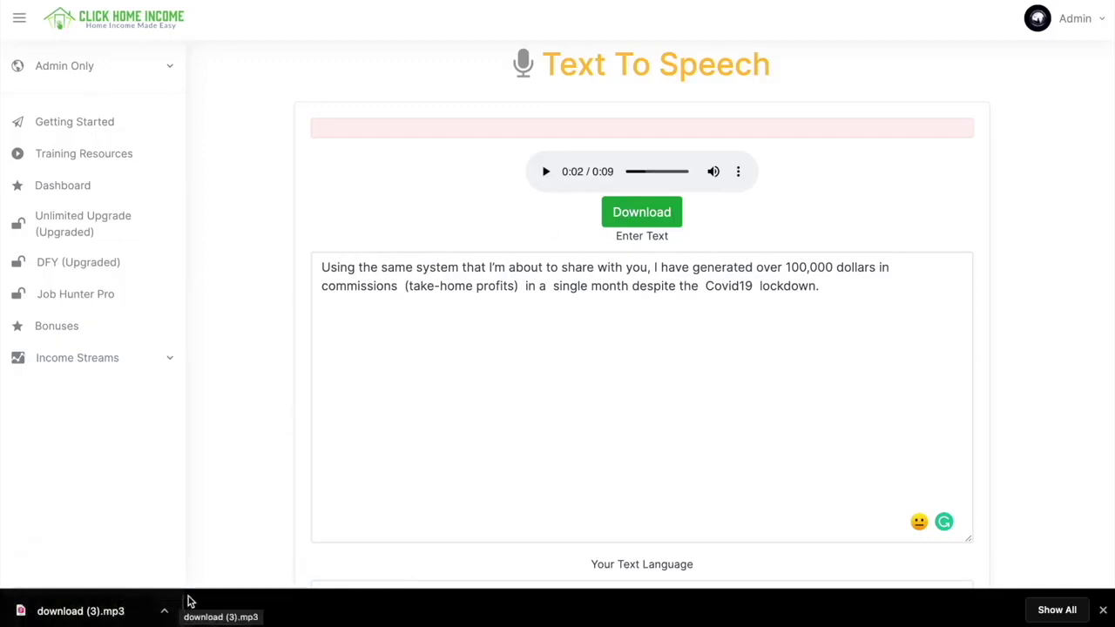
{"action": "left_click", "coordinate": [1102, 610]}
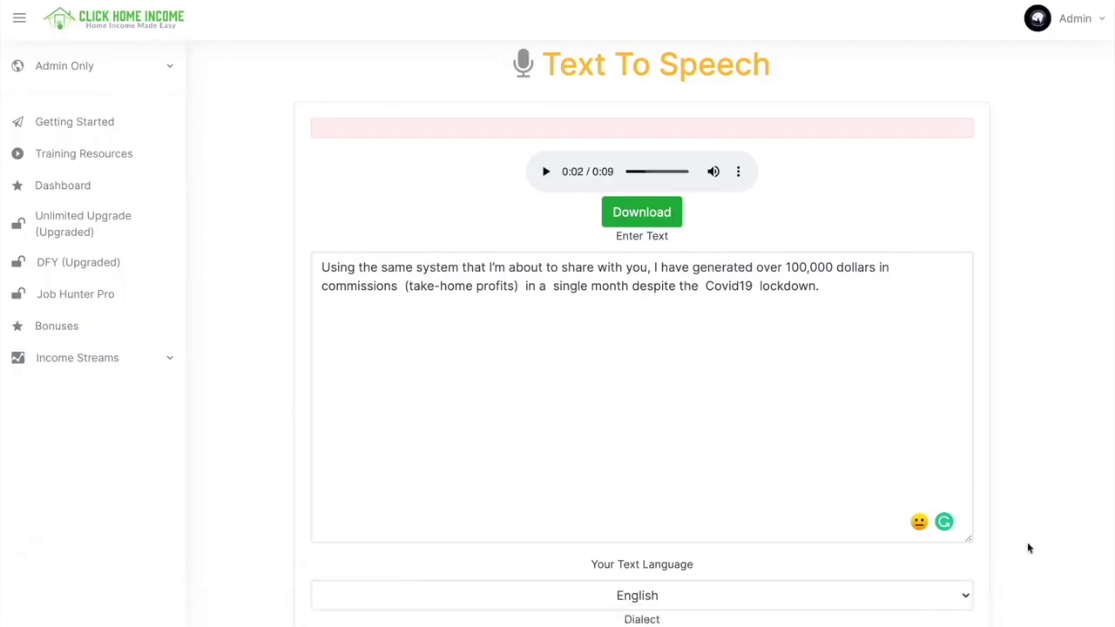
Replace the text with おはようございます and convert it using Japanese and the Emi voice.
{"action": "left_click", "coordinate": [491, 266]}
{"action": "key", "text": "ctrl+a"}
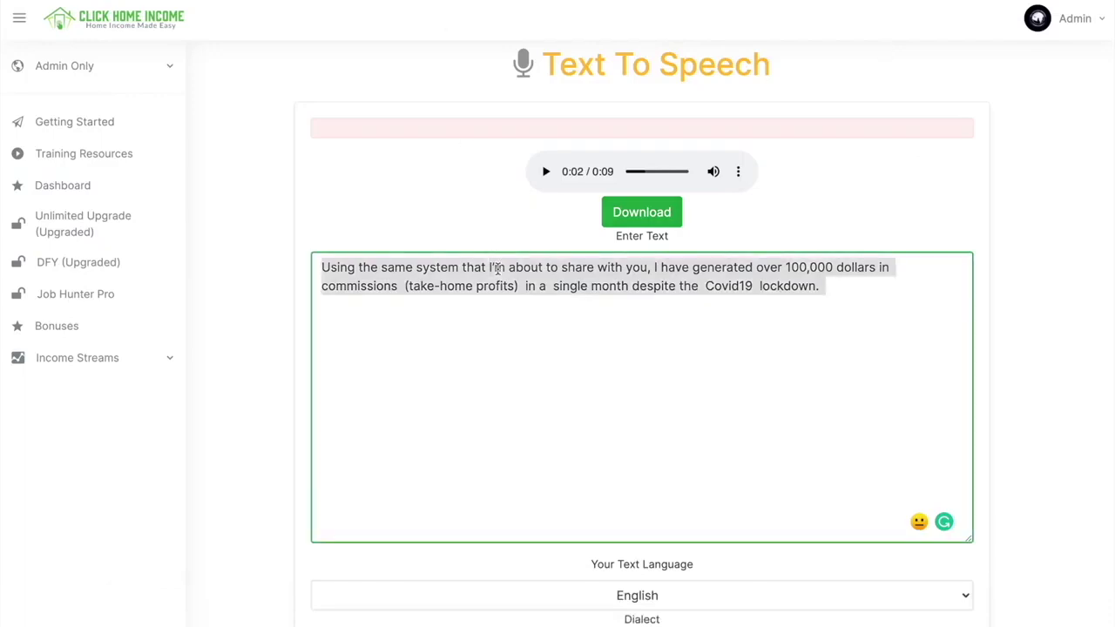
{"action": "type", "text": "おはようございます"}
{"action": "scroll", "coordinate": [497, 269], "scroll_direction": "down", "scroll_amount": 2}
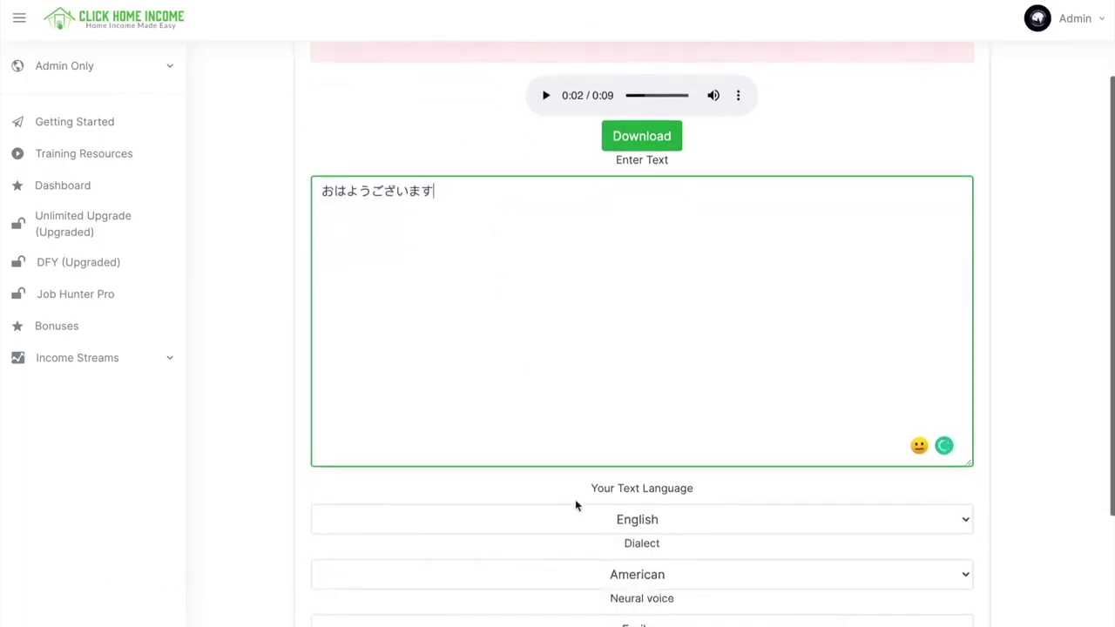
{"action": "left_click", "coordinate": [579, 516]}
{"action": "scroll", "coordinate": [550, 484], "scroll_direction": "down", "scroll_amount": 1}
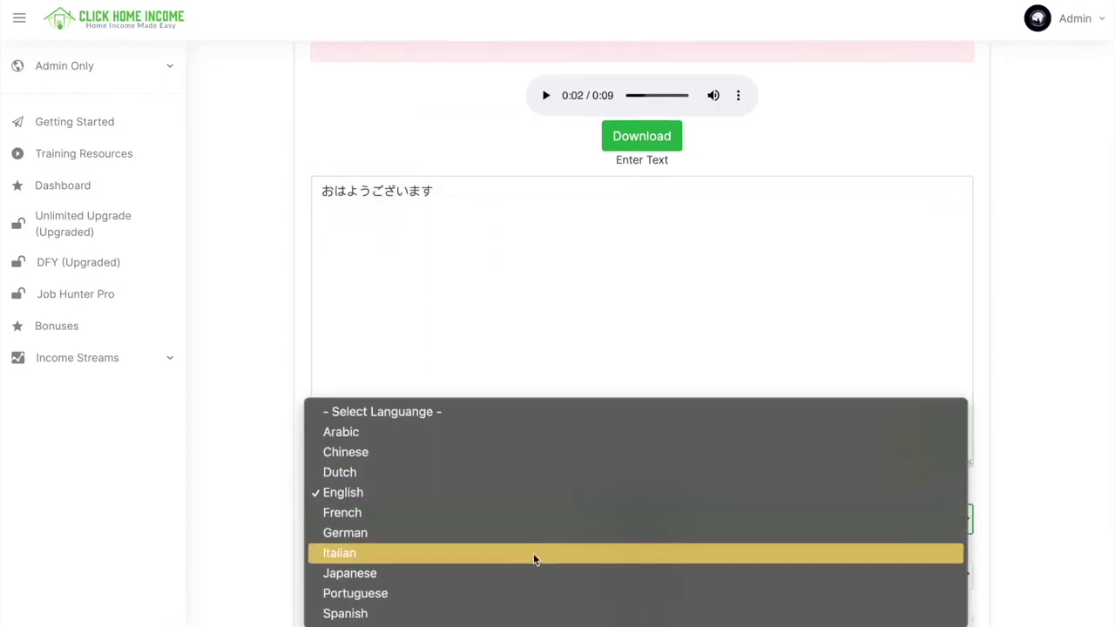
{"action": "left_click", "coordinate": [532, 571]}
{"action": "left_click", "coordinate": [532, 571]}
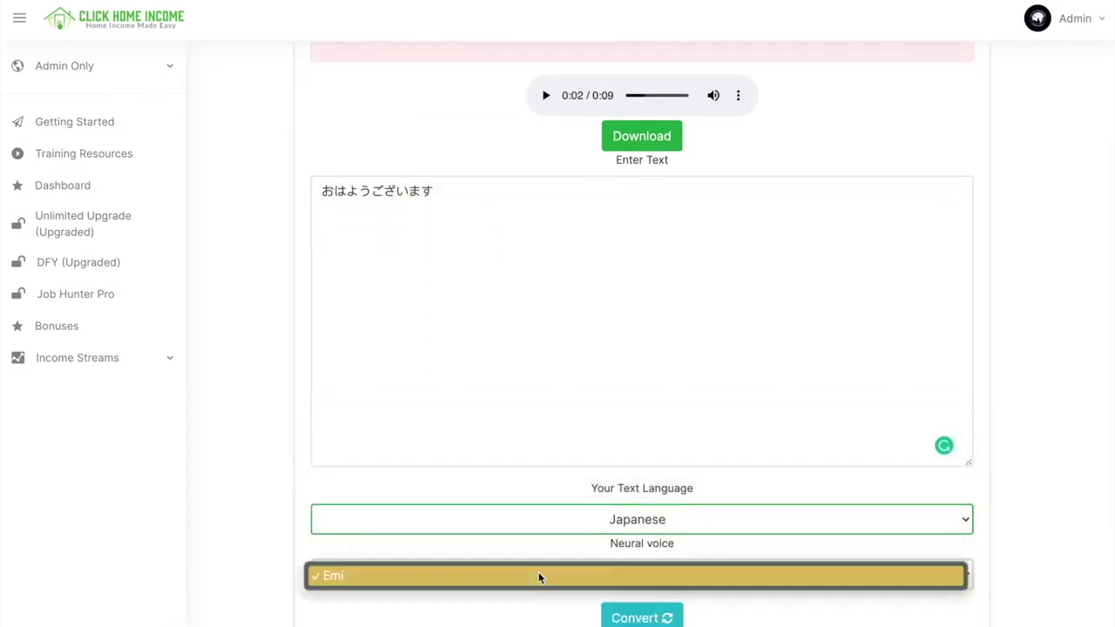
{"action": "left_click", "coordinate": [515, 576]}
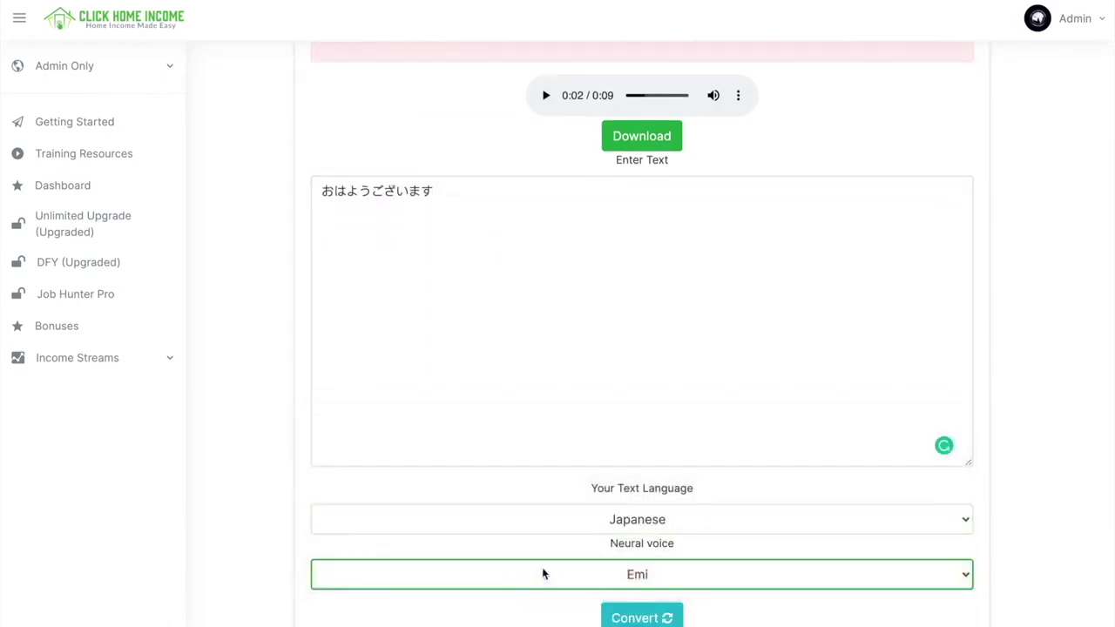
{"action": "scroll", "coordinate": [592, 571], "scroll_direction": "down", "scroll_amount": 1}
{"action": "left_click", "coordinate": [633, 583]}
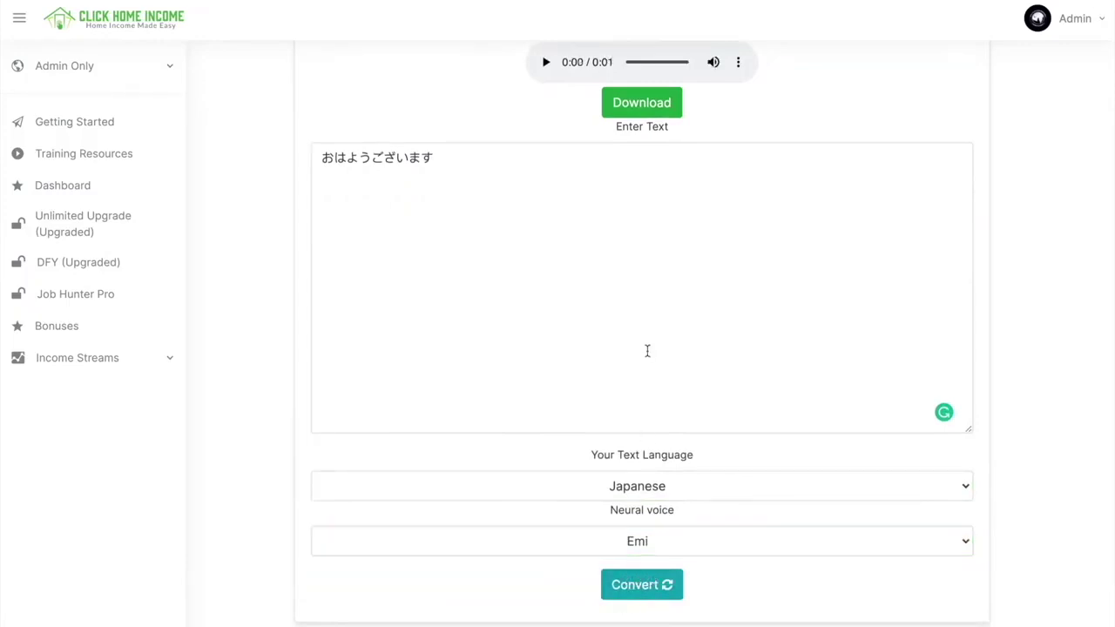
Play the Japanese clip and download it as 'download (4).mp3'.
{"action": "scroll", "coordinate": [647, 350], "scroll_direction": "up", "scroll_amount": 1}
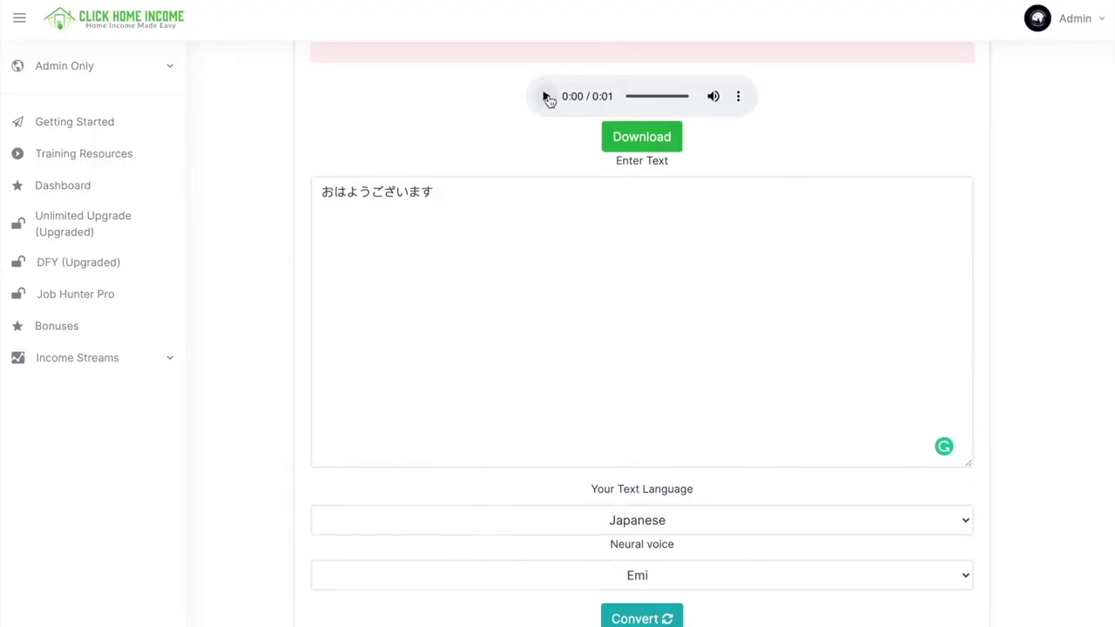
{"action": "left_click", "coordinate": [546, 97]}
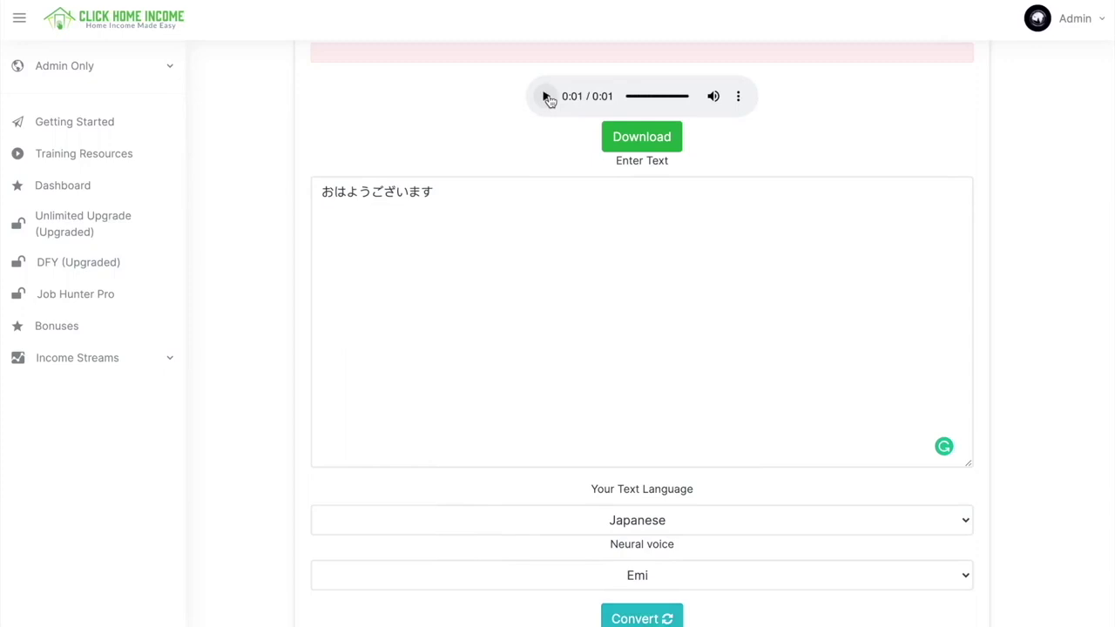
{"action": "left_click", "coordinate": [627, 141]}
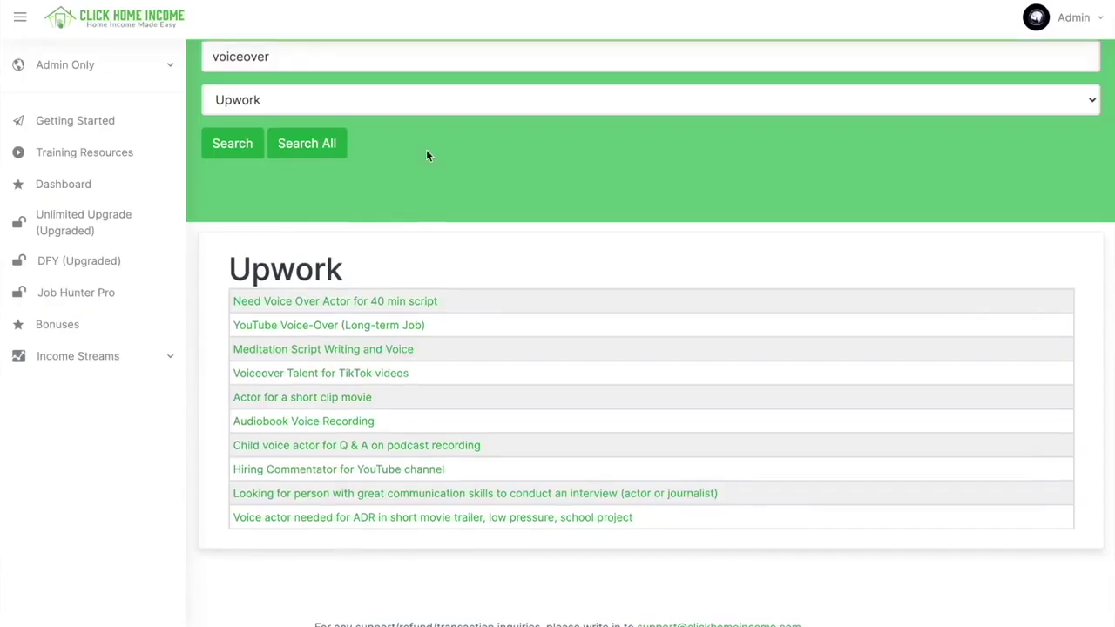
Open the Speech To Text card under Speech Transcriber to reach the Text Converter page.
{"action": "scroll", "coordinate": [426, 149], "scroll_direction": "up", "scroll_amount": 1}
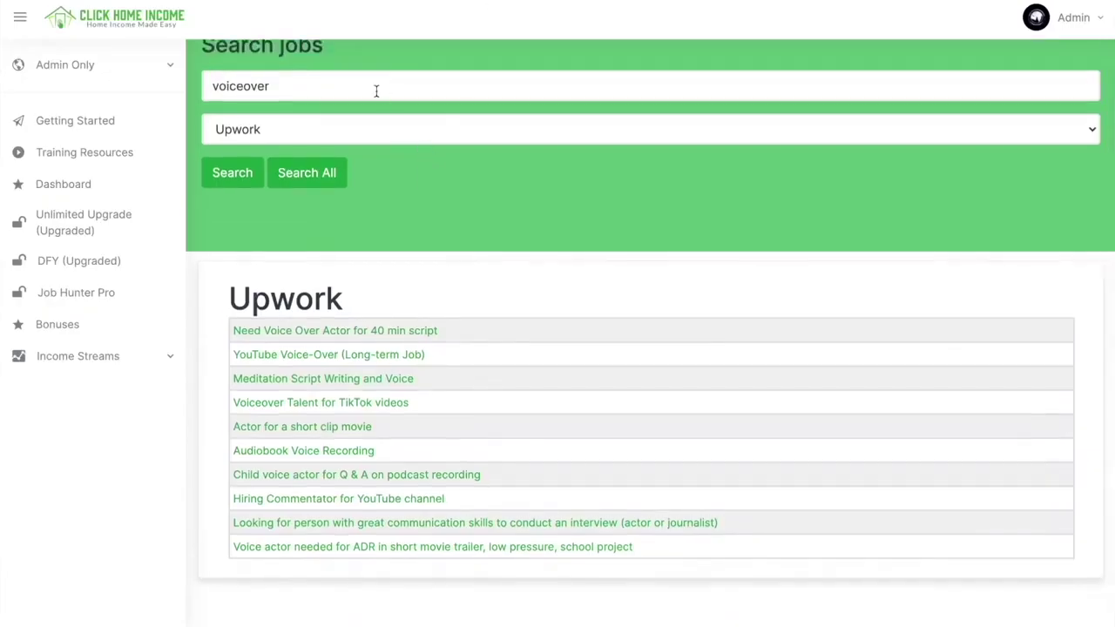
{"action": "left_click", "coordinate": [311, 96]}
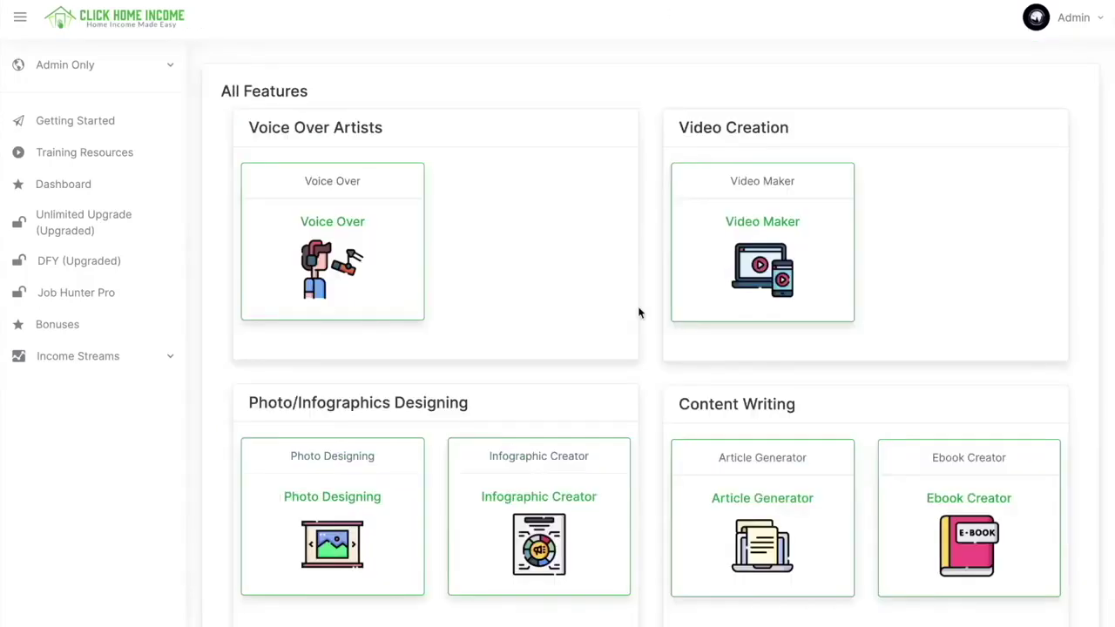
{"action": "scroll", "coordinate": [638, 306], "scroll_direction": "down", "scroll_amount": 5}
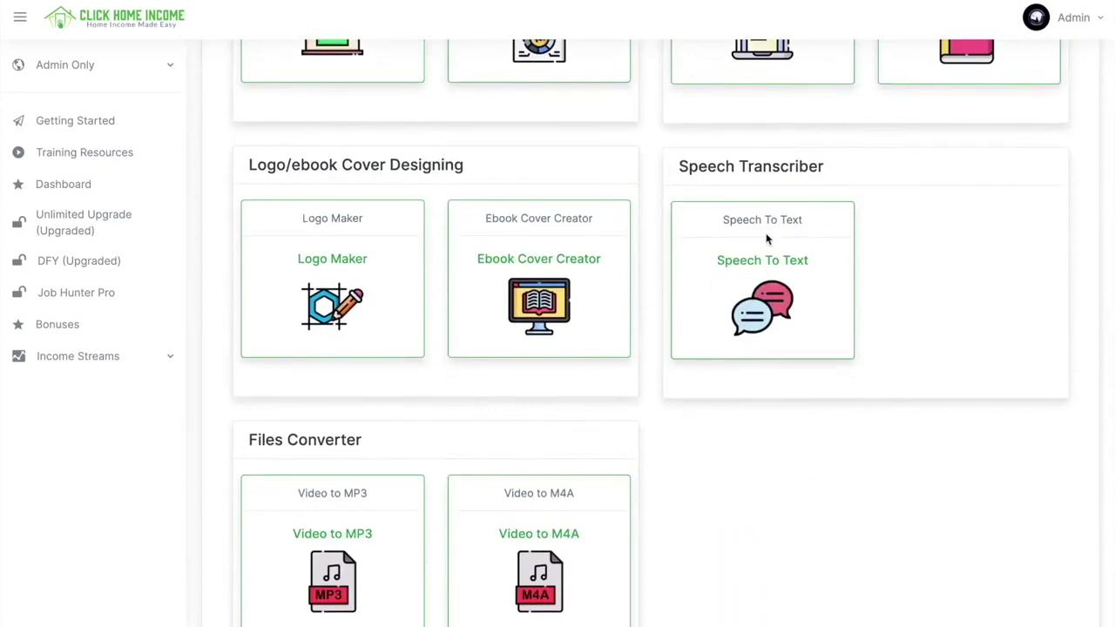
{"action": "left_click", "coordinate": [762, 261]}
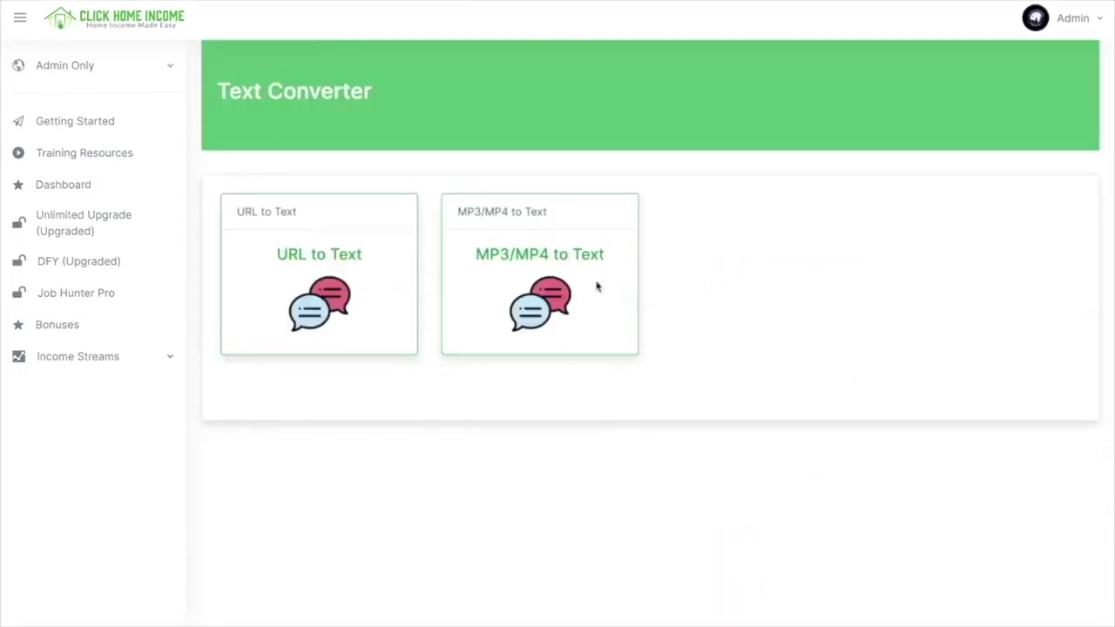
Copy the YouTube essay-introduction video's URL into URL to Text and transcribe it.
{"action": "left_click", "coordinate": [328, 296]}
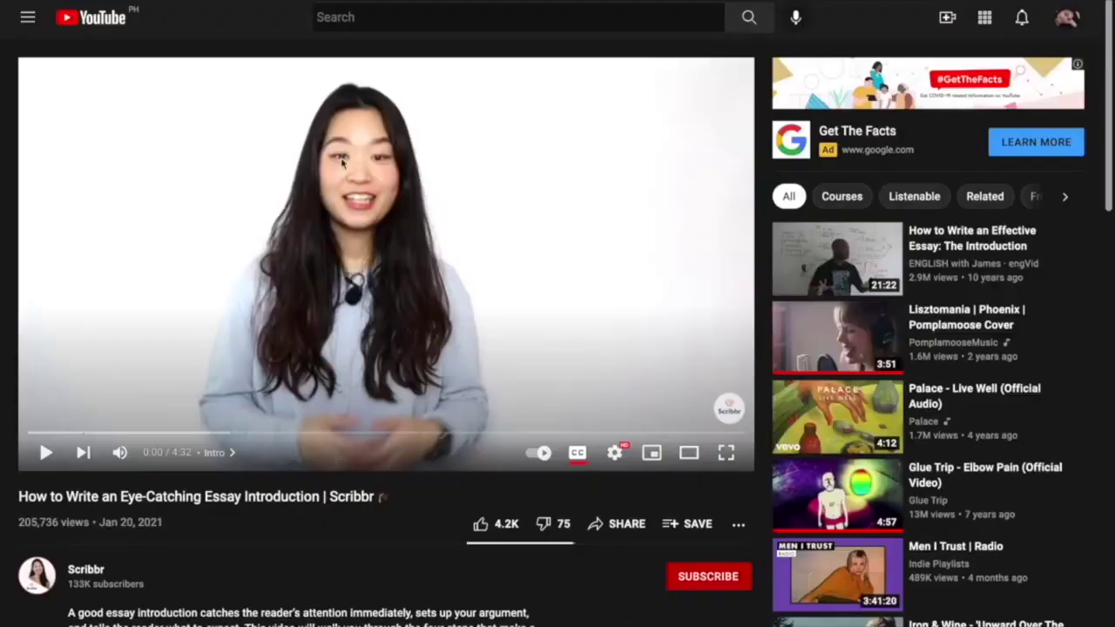
{"action": "right_click", "coordinate": [342, 163]}
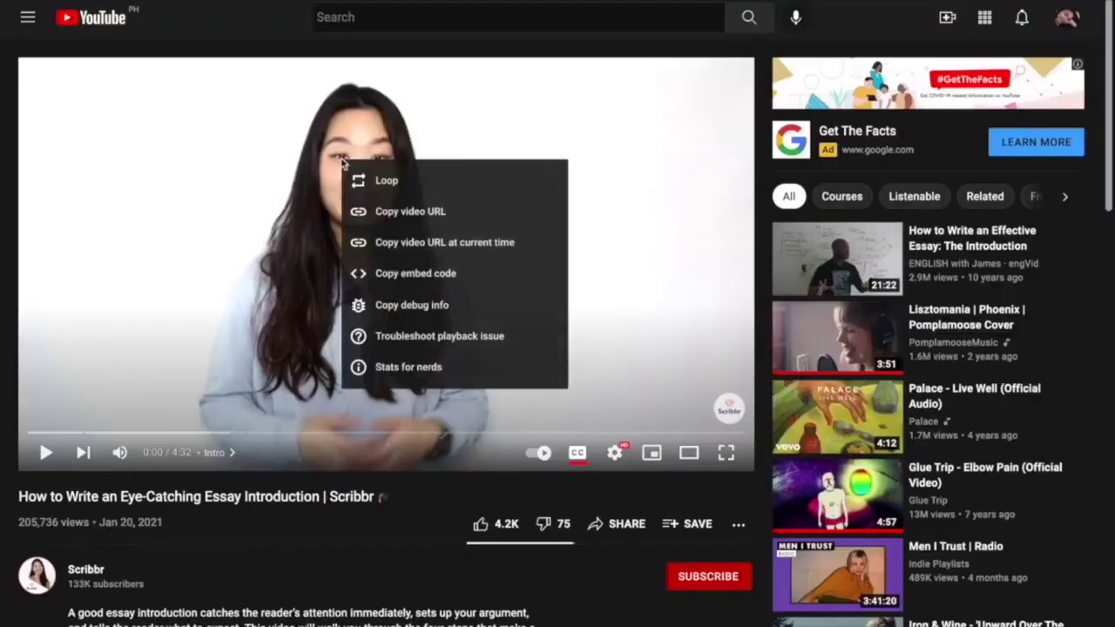
{"action": "left_click", "coordinate": [389, 212]}
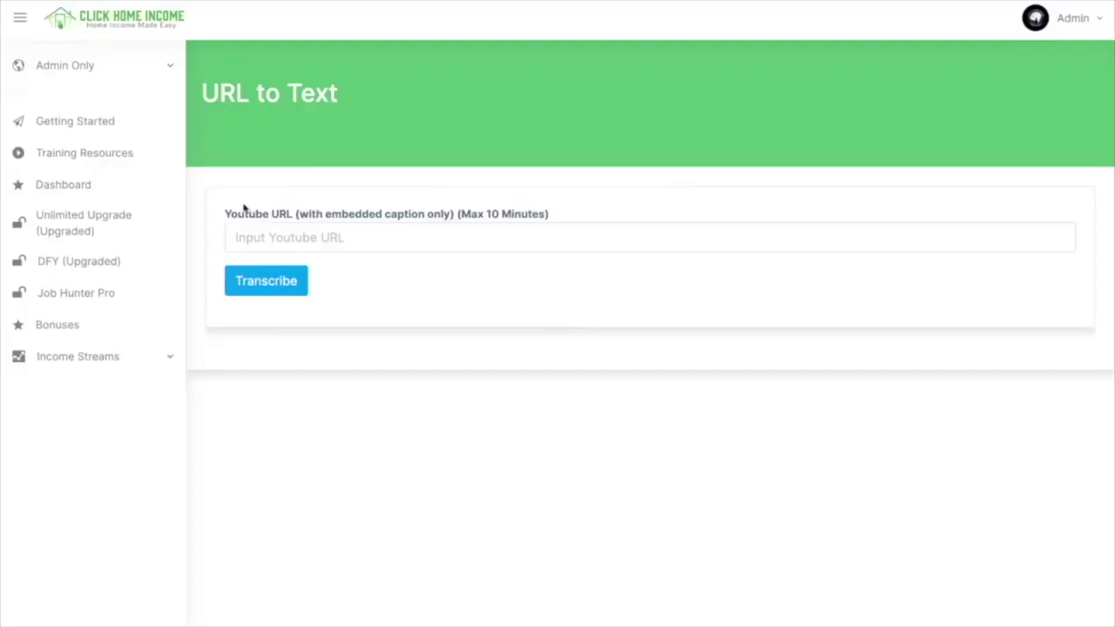
{"action": "left_click", "coordinate": [261, 236]}
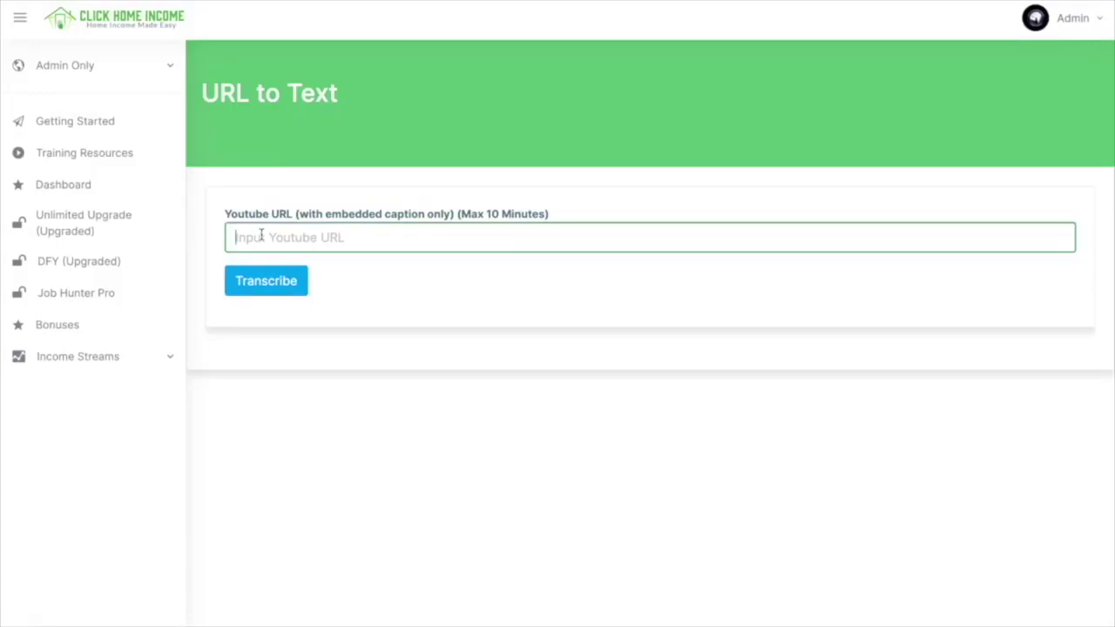
{"action": "key", "text": "ctrl+v"}
{"action": "left_click", "coordinate": [277, 288]}
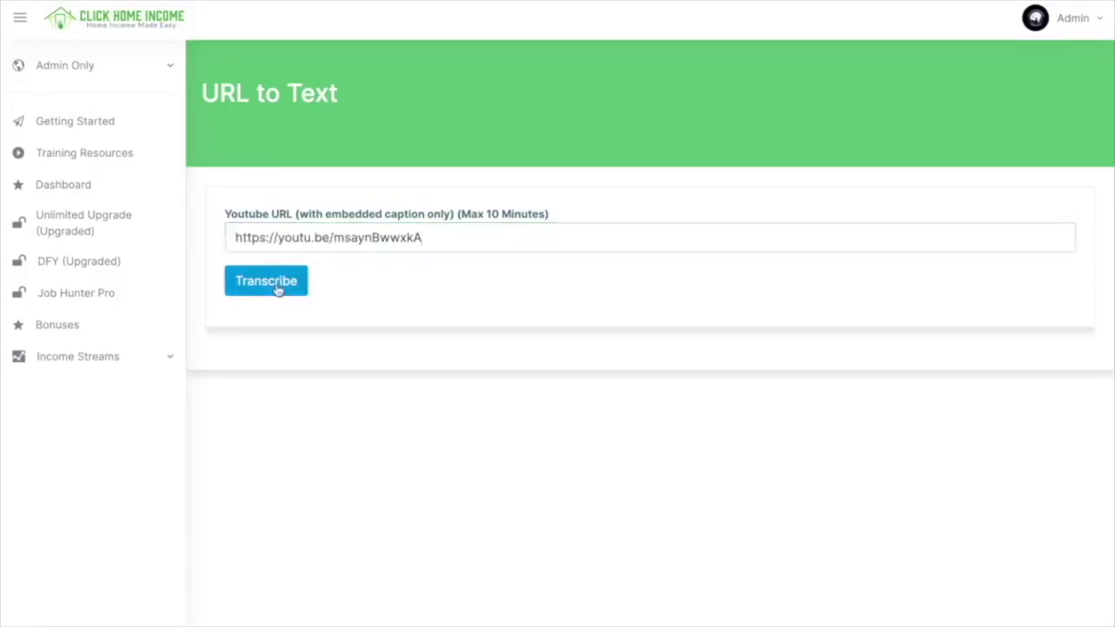
Play the video alongside the transcript to compare them, then pause it.
{"action": "scroll", "coordinate": [276, 284], "scroll_direction": "down", "scroll_amount": 15}
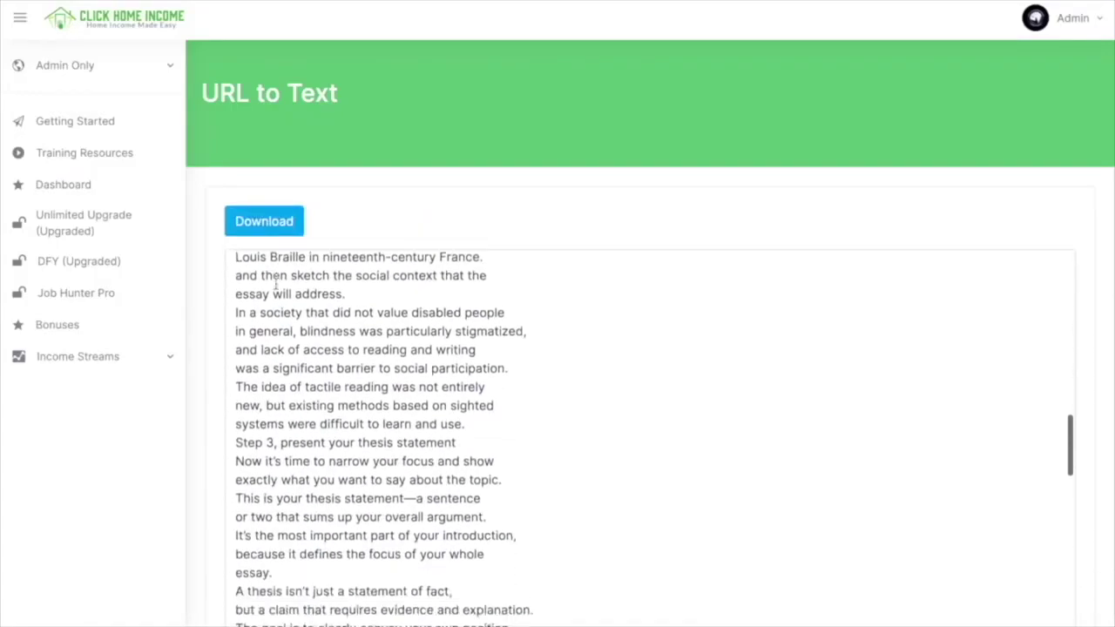
{"action": "scroll", "coordinate": [275, 284], "scroll_direction": "up", "scroll_amount": 15}
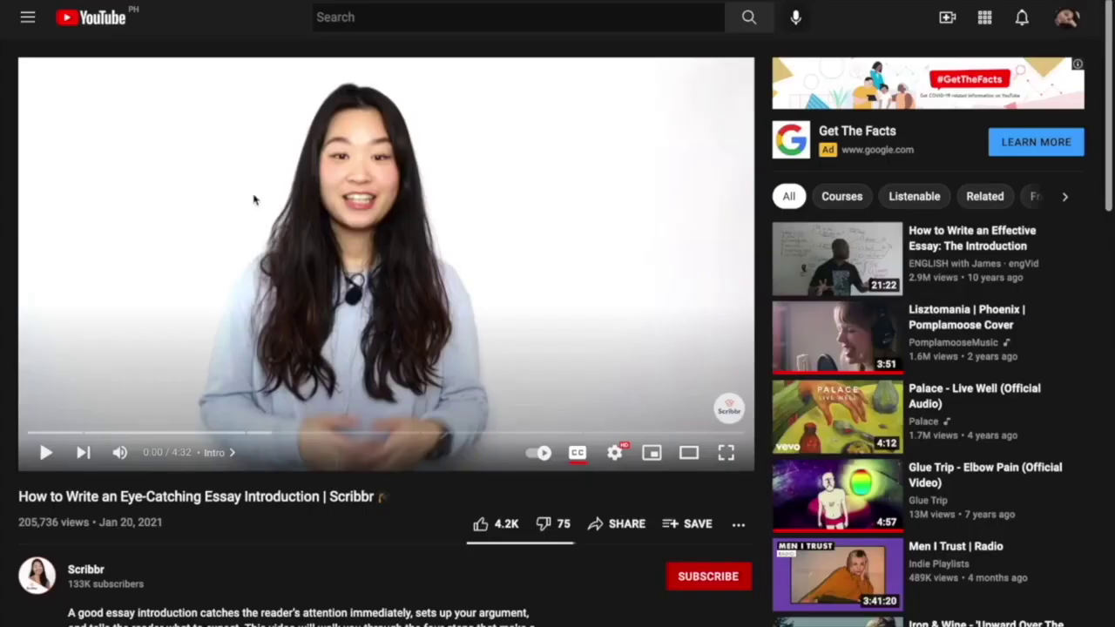
{"action": "left_click", "coordinate": [250, 233]}
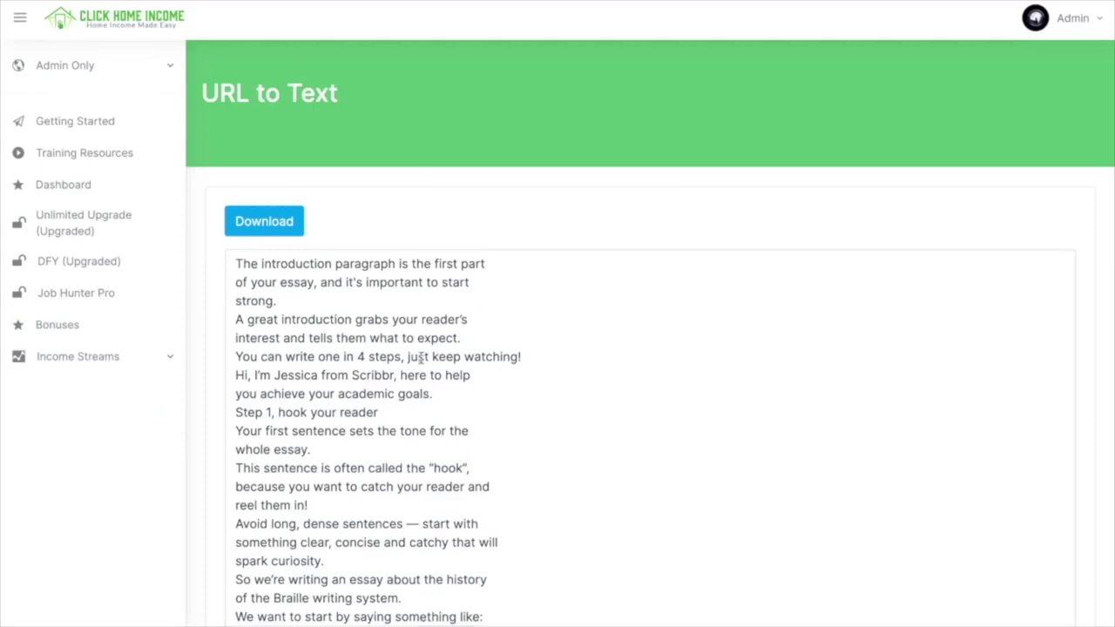
{"action": "scroll", "coordinate": [422, 357], "scroll_direction": "down", "scroll_amount": 1}
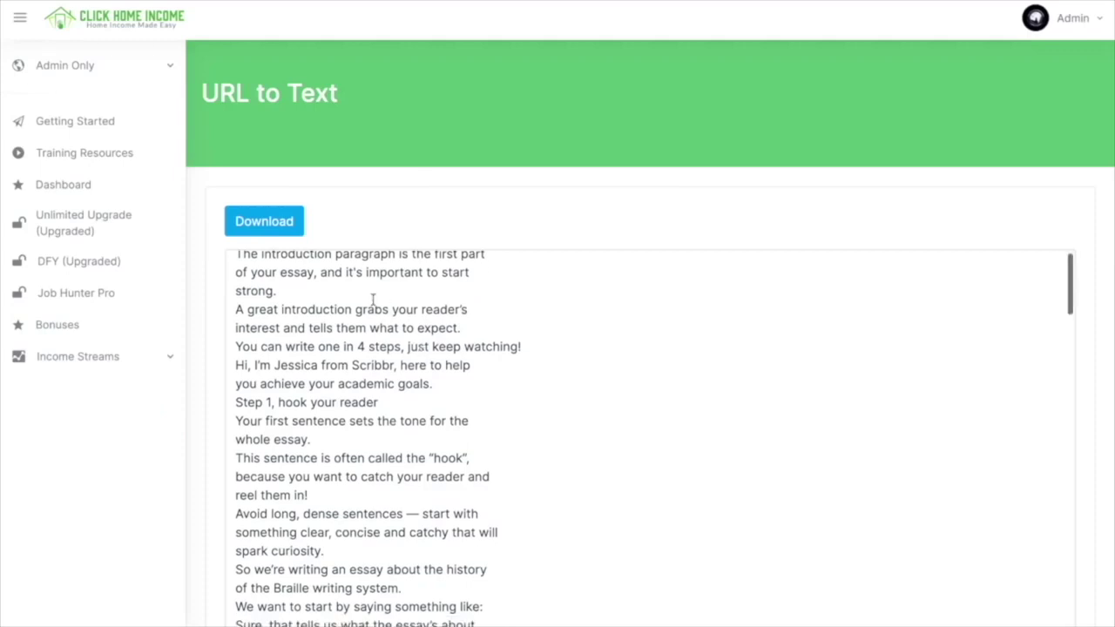
{"action": "left_click", "coordinate": [244, 273]}
{"action": "left_click_drag", "start_coordinate": [264, 287], "coordinate": [277, 291]}
{"action": "left_click", "coordinate": [279, 291]}
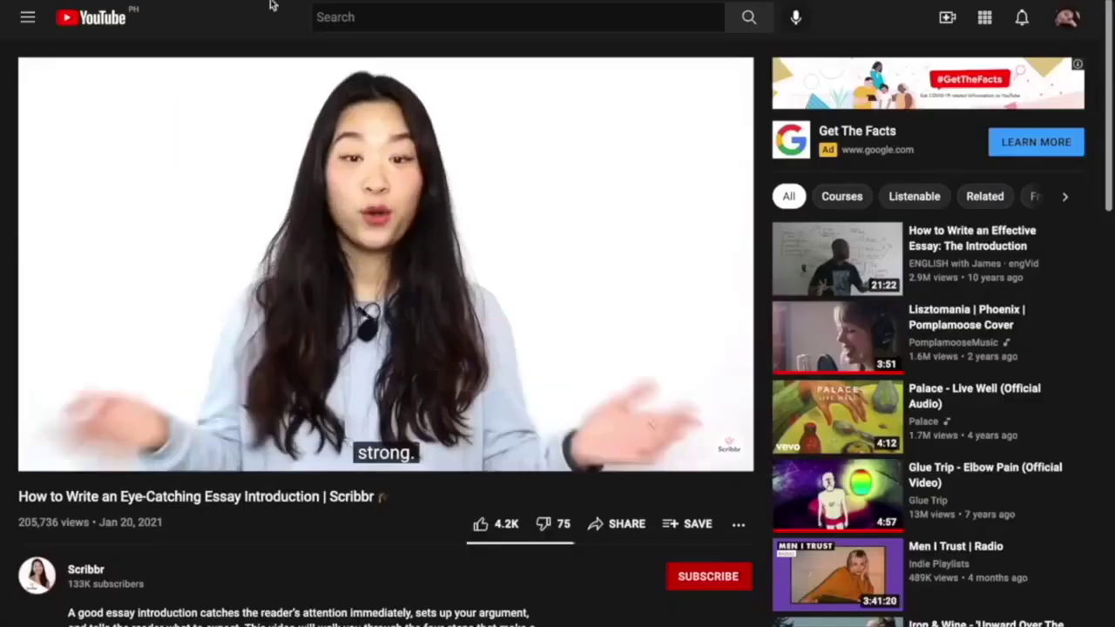
{"action": "key", "text": "space"}
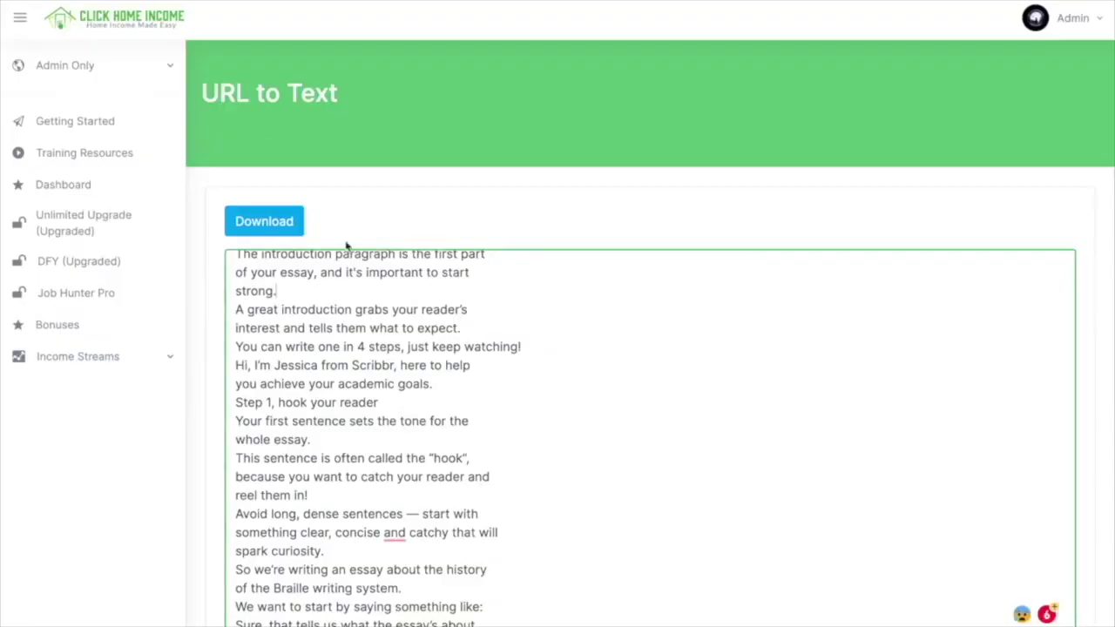
Download the transcript as youtubecaption-output.txt, review it, and go back to Text Converter.
{"action": "scroll", "coordinate": [410, 331], "scroll_direction": "up", "scroll_amount": 1}
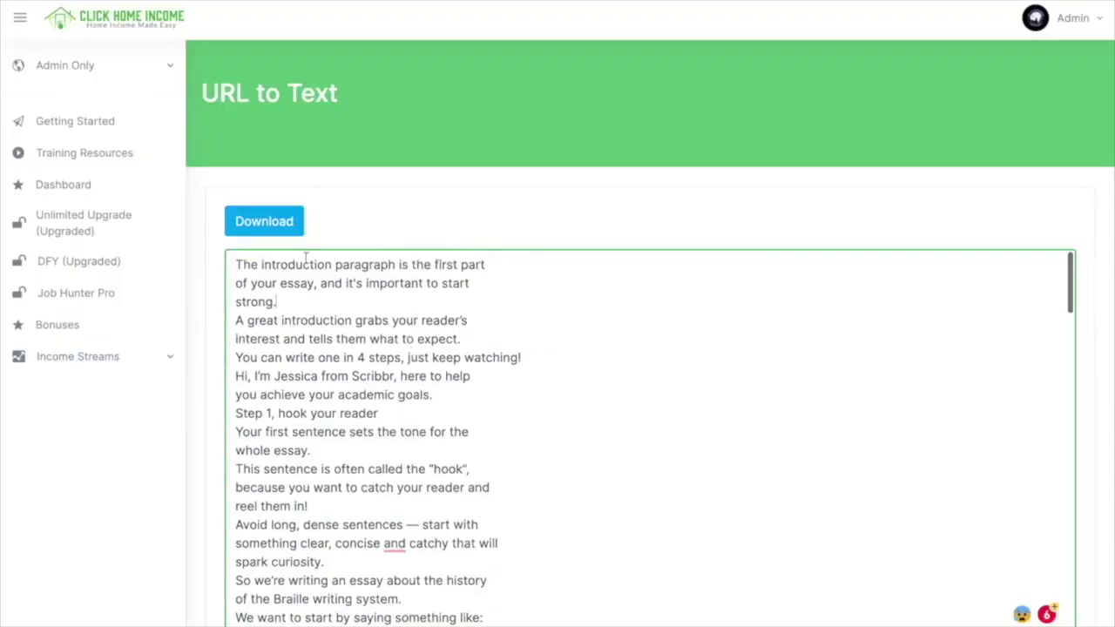
{"action": "left_click", "coordinate": [264, 223]}
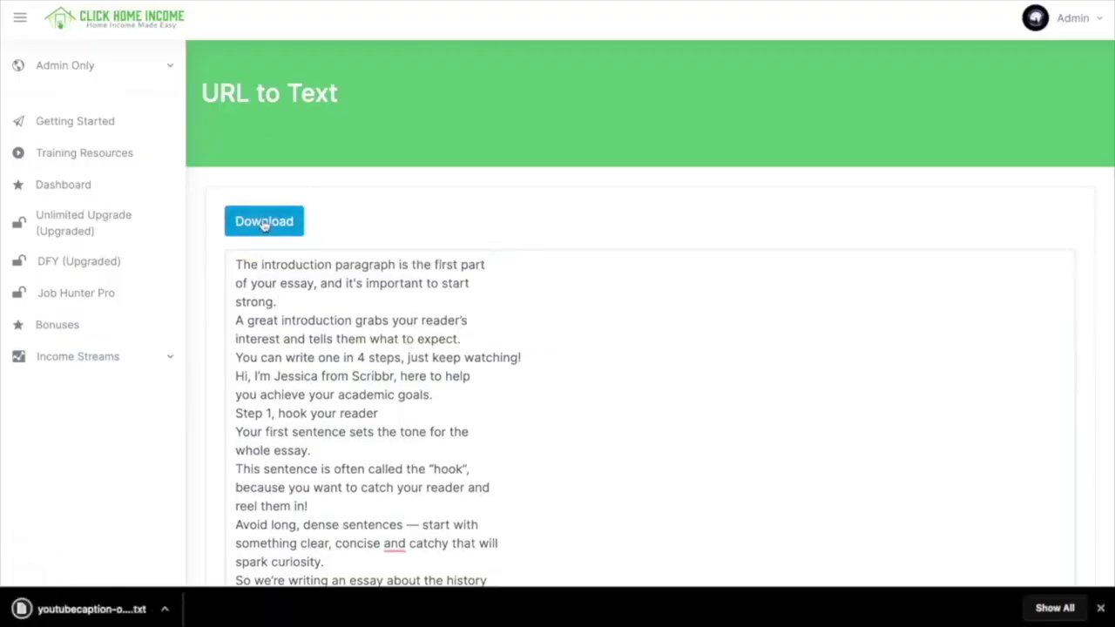
{"action": "left_click", "coordinate": [92, 609]}
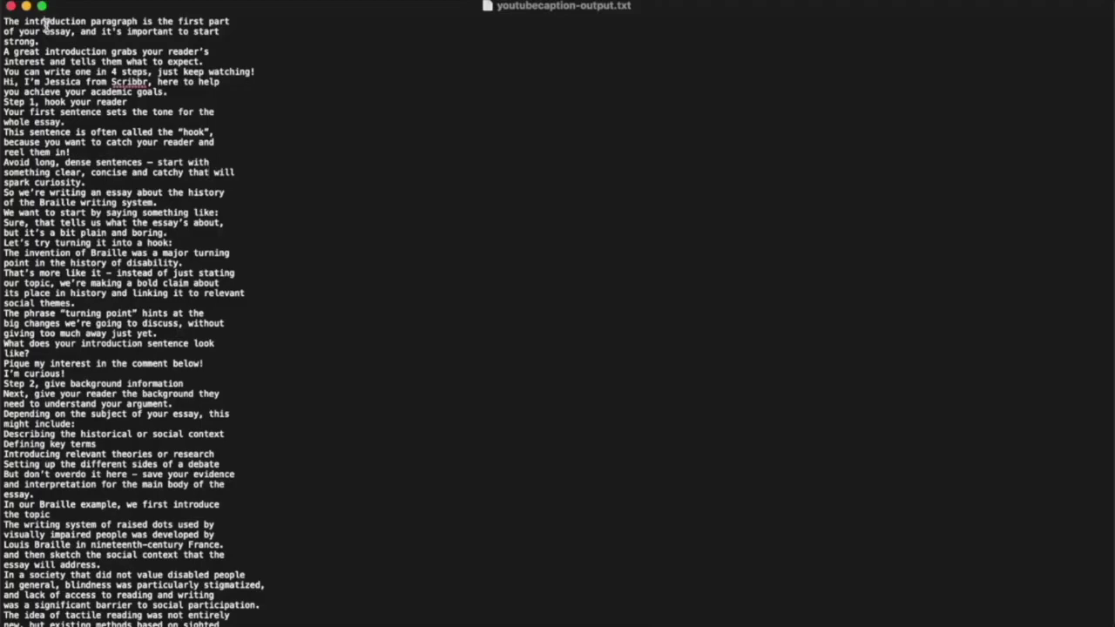
{"action": "scroll", "coordinate": [61, 98], "scroll_direction": "down", "scroll_amount": 12}
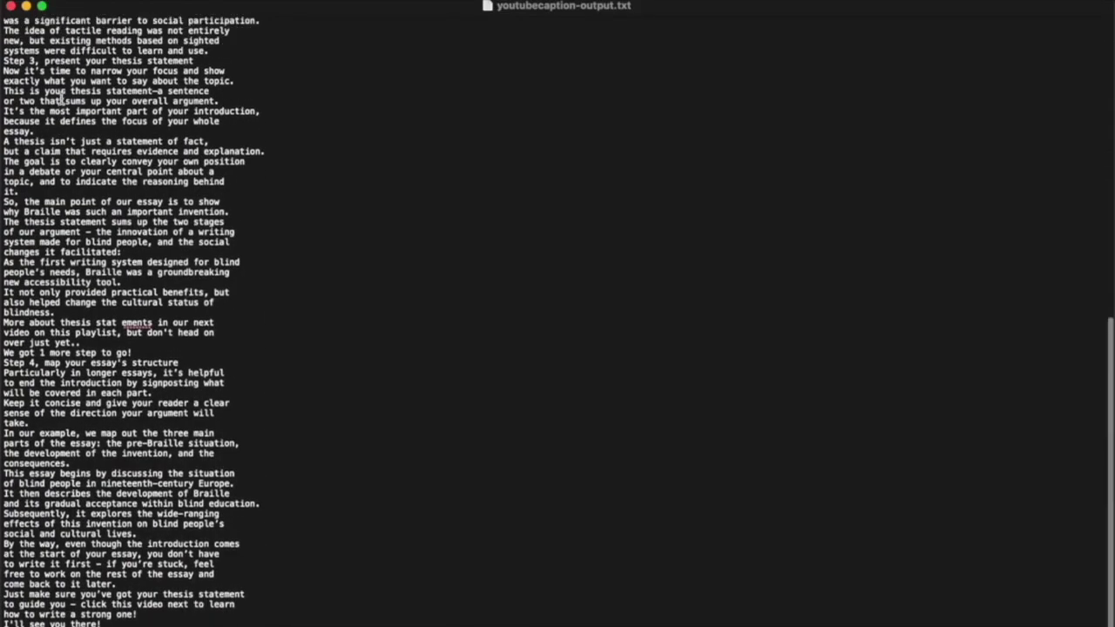
{"action": "scroll", "coordinate": [61, 99], "scroll_direction": "up", "scroll_amount": 12}
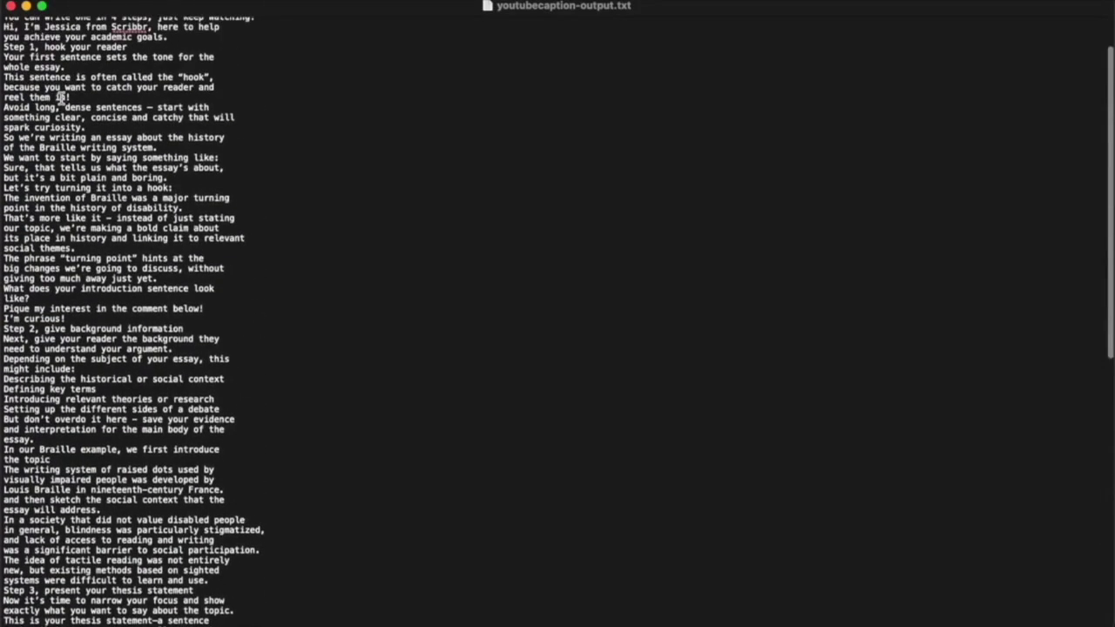
{"action": "key", "text": "ctrl+Right"}
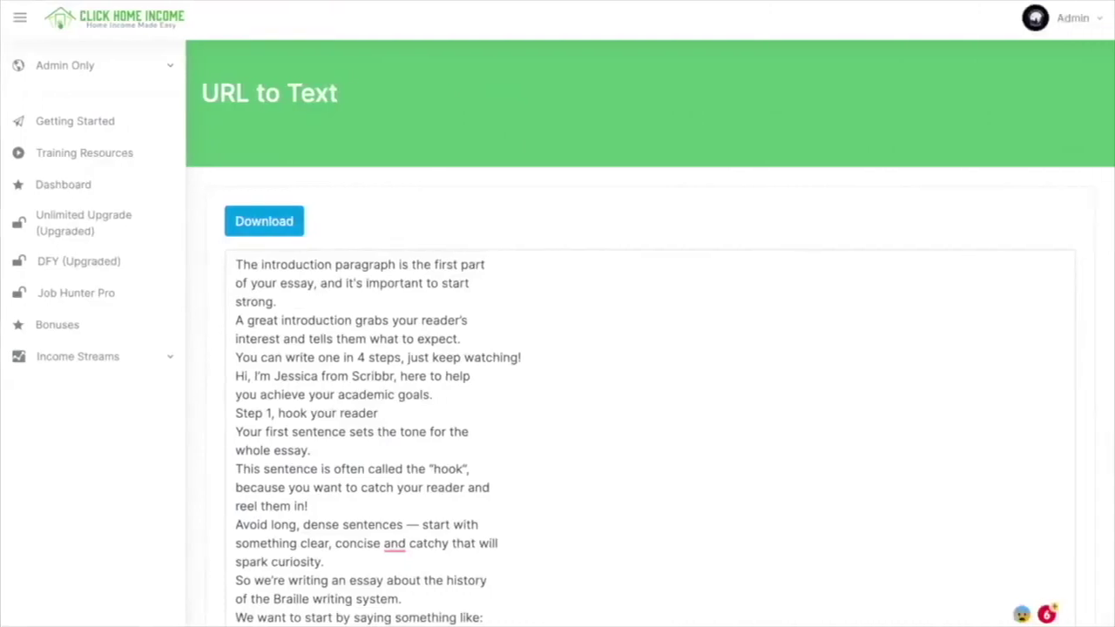
{"action": "key", "text": "alt+Left"}
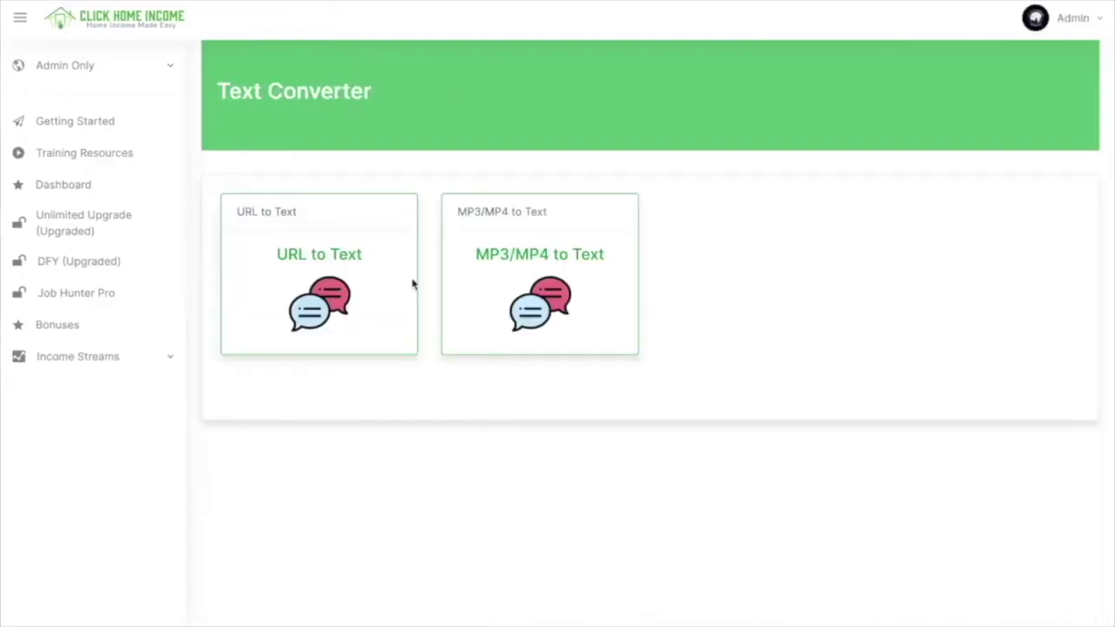
Upload the speech MP3 to MP3/MP4 to Text, convert it, and open 617b26a258a58.txt.
{"action": "left_click", "coordinate": [514, 310]}
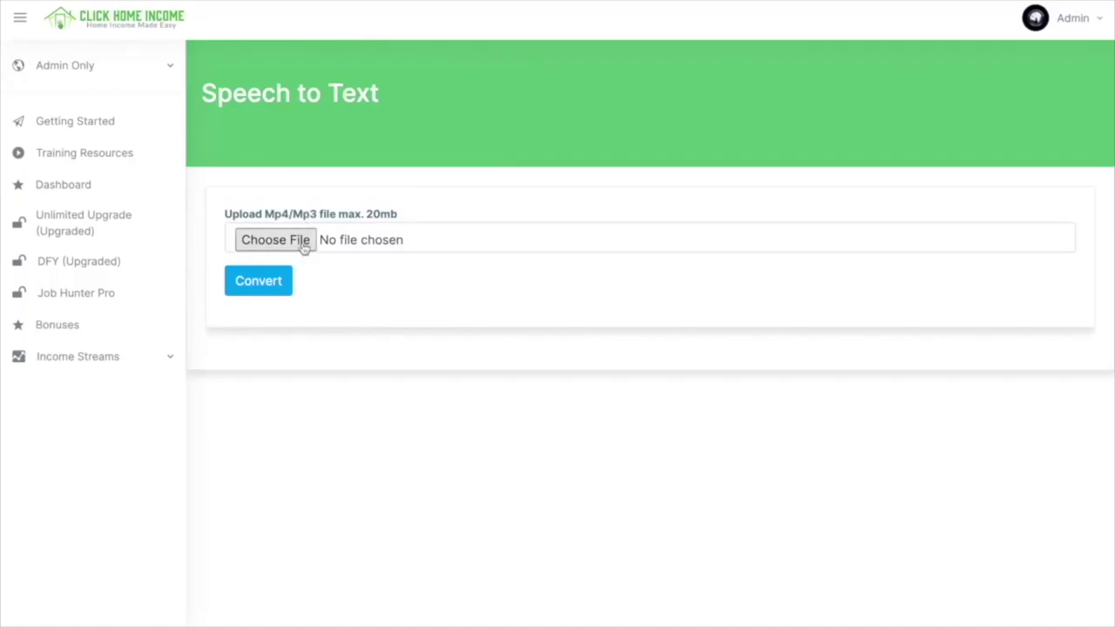
{"action": "left_click", "coordinate": [304, 248]}
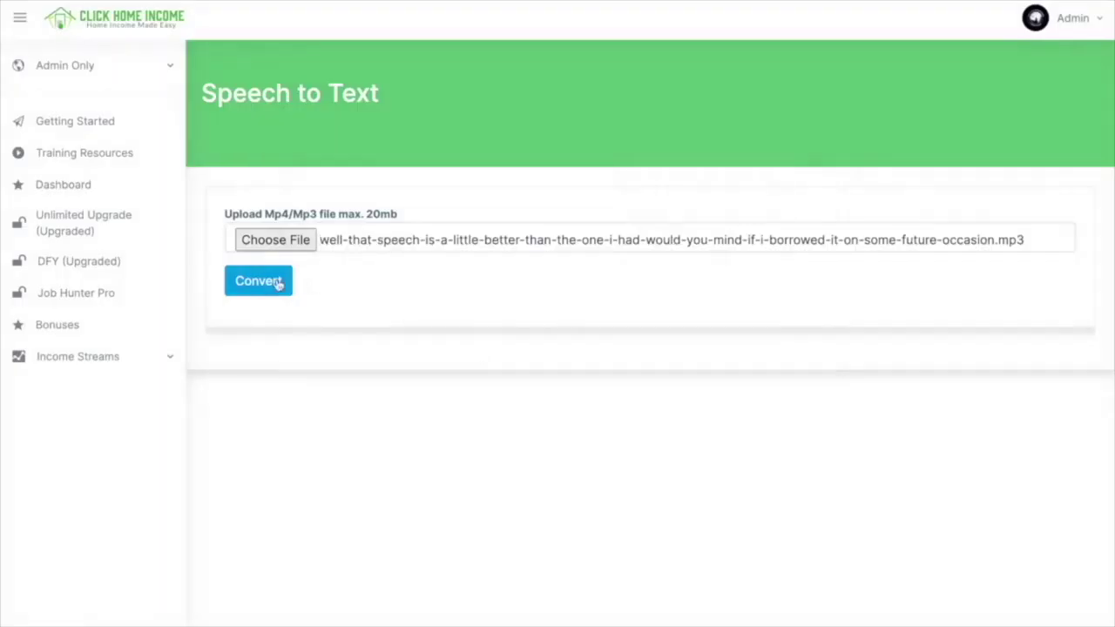
{"action": "left_click", "coordinate": [278, 285]}
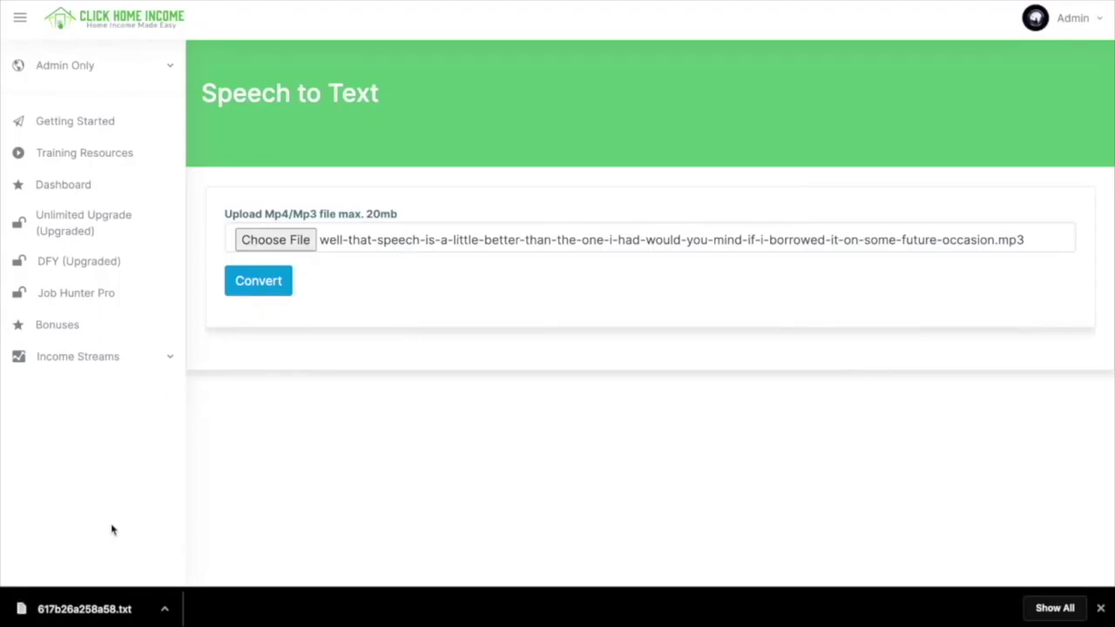
{"action": "left_click", "coordinate": [110, 613]}
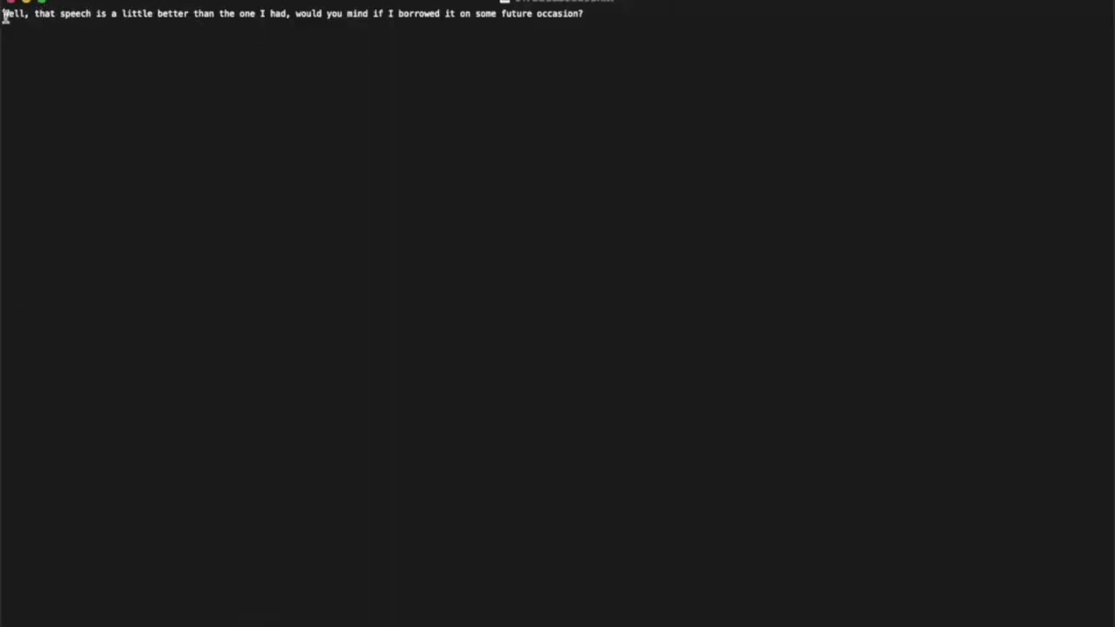
{"action": "left_click_drag", "start_coordinate": [3, 12], "coordinate": [780, 25]}
{"action": "left_click", "coordinate": [724, 61]}
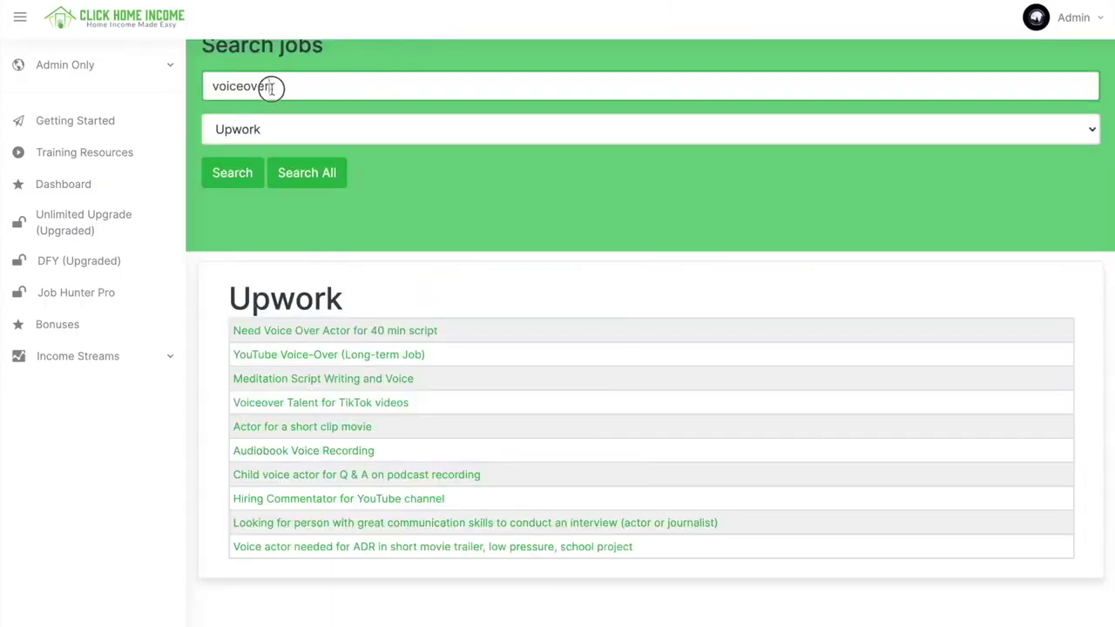
Search People Per Hour for 'transcriber' instead of 'voiceover' and scroll the transcription jobs.
{"action": "left_click_drag", "start_coordinate": [269, 90], "coordinate": [211, 84]}
{"action": "type", "text": "transcriber"}
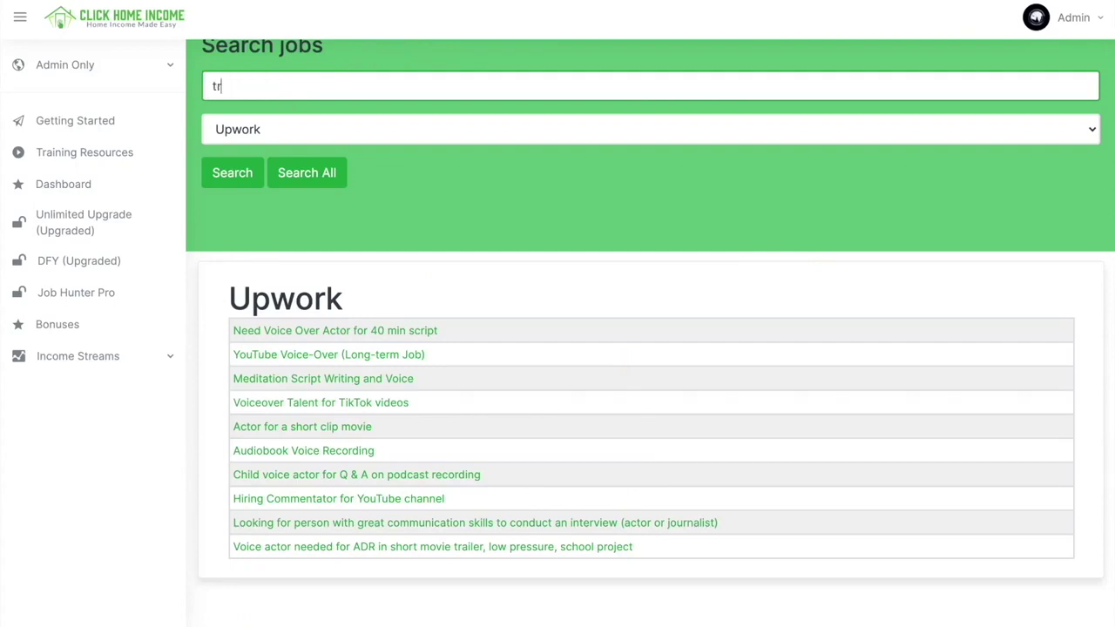
{"action": "key", "text": "Tab"}
{"action": "key", "text": "p"}
{"action": "left_click", "coordinate": [232, 173]}
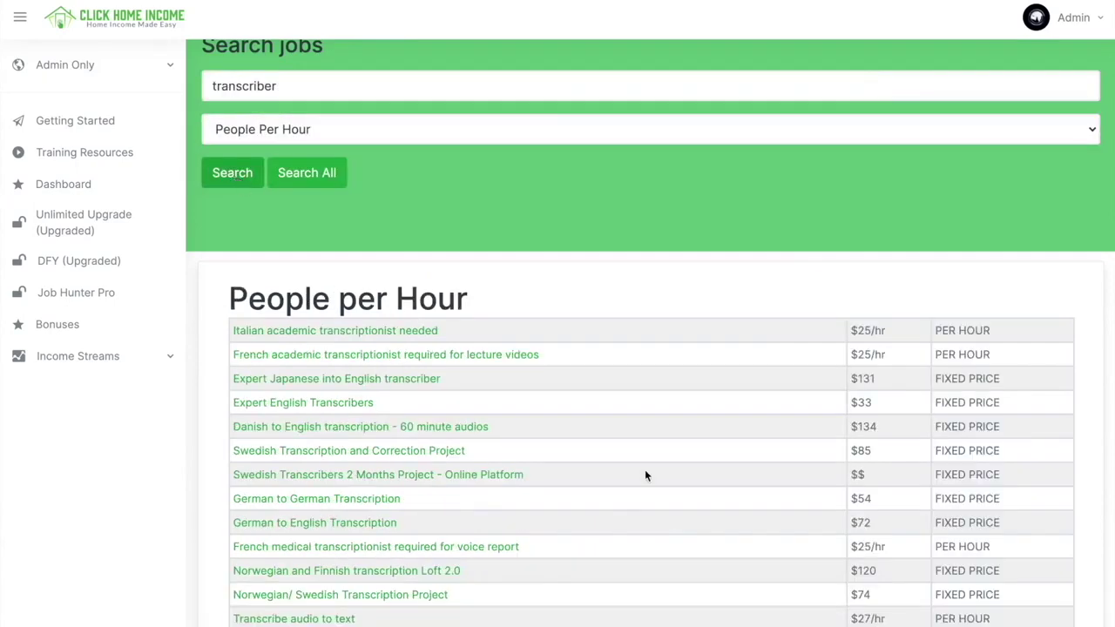
{"action": "scroll", "coordinate": [644, 470], "scroll_direction": "down", "scroll_amount": 3}
{"action": "scroll", "coordinate": [719, 207], "scroll_direction": "down", "scroll_amount": 2}
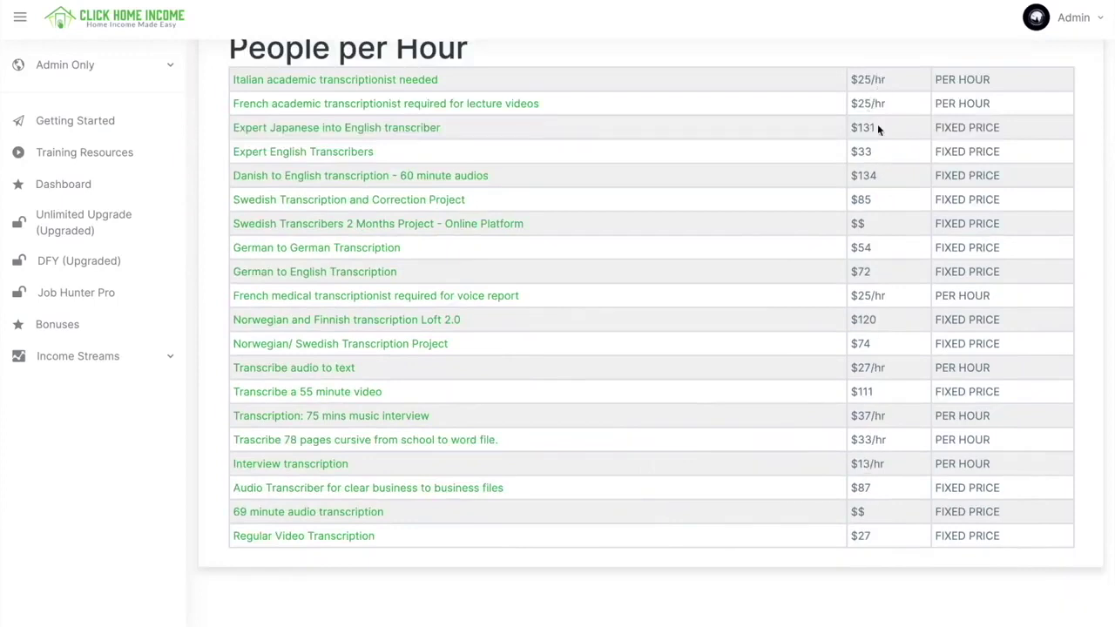
{"action": "scroll", "coordinate": [428, 391], "scroll_direction": "up", "scroll_amount": 3}
{"action": "scroll", "coordinate": [430, 368], "scroll_direction": "down", "scroll_amount": 1}
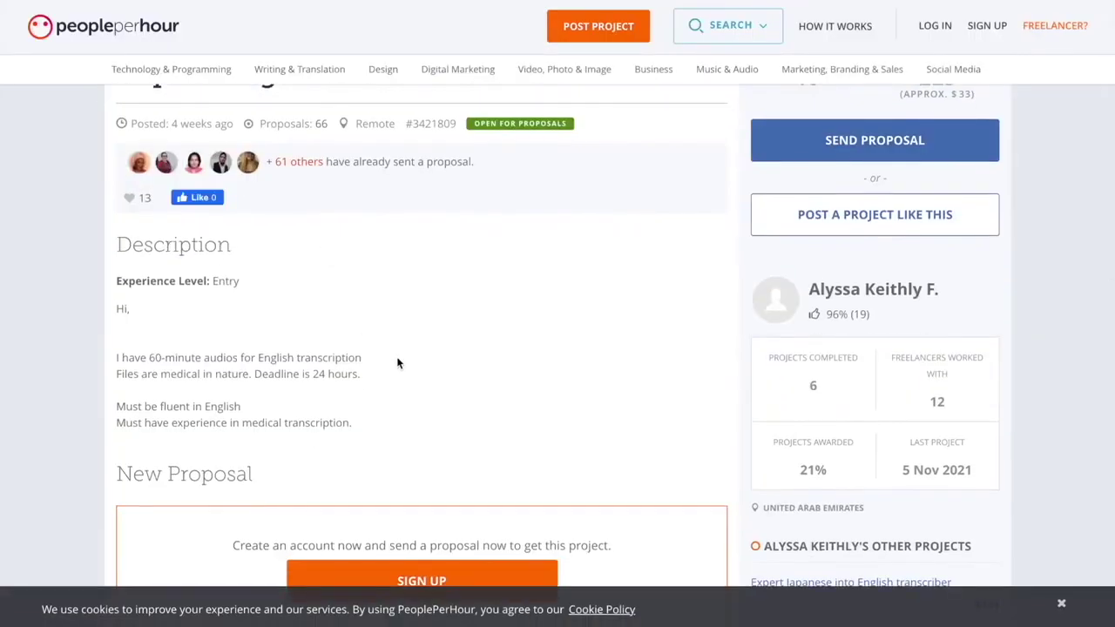
Scroll through the English medical transcription project's description on PeoplePerHour.
{"action": "scroll", "coordinate": [396, 363], "scroll_direction": "down", "scroll_amount": 1}
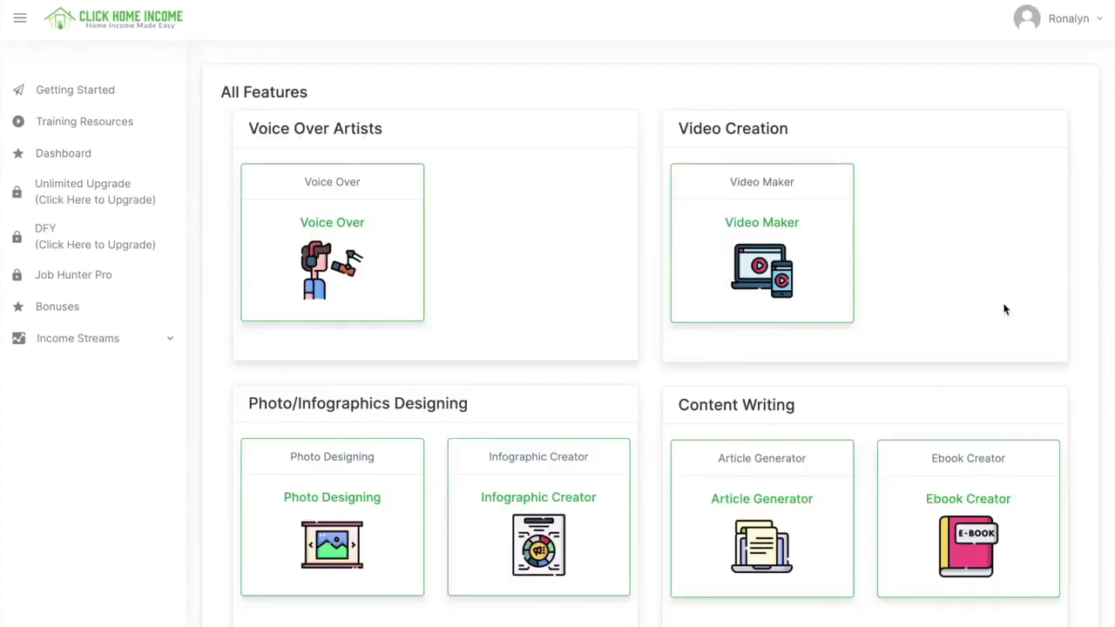
Go into Logo Maker and choose the PawHouse template from the gallery to edit.
{"action": "scroll", "coordinate": [1003, 309], "scroll_direction": "down", "scroll_amount": 7}
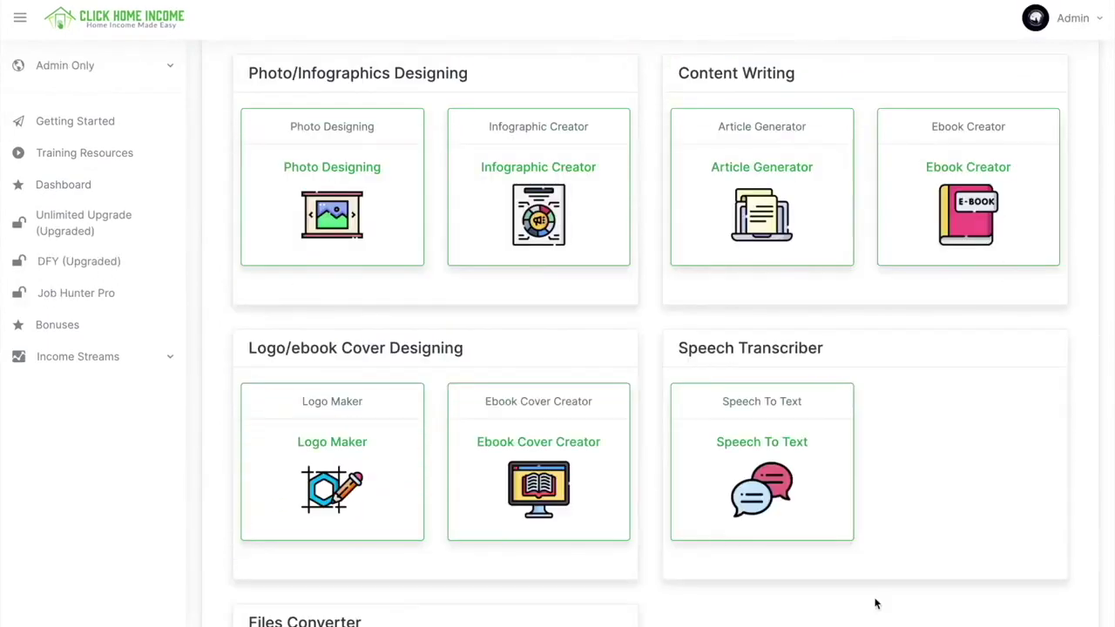
{"action": "left_click", "coordinate": [342, 468]}
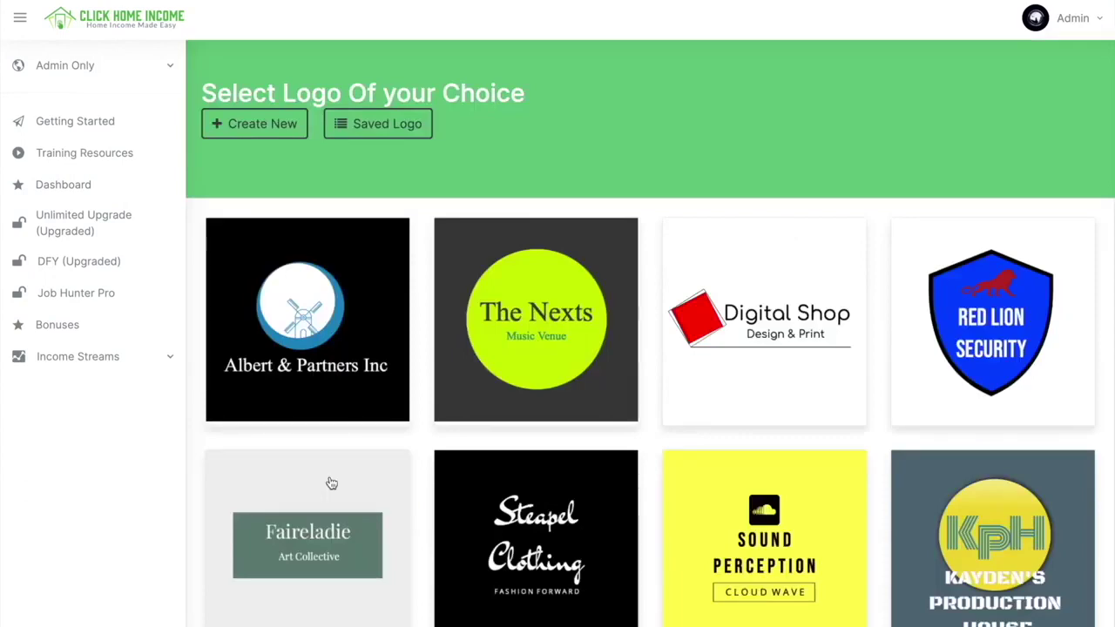
{"action": "scroll", "coordinate": [331, 482], "scroll_direction": "down", "scroll_amount": 15}
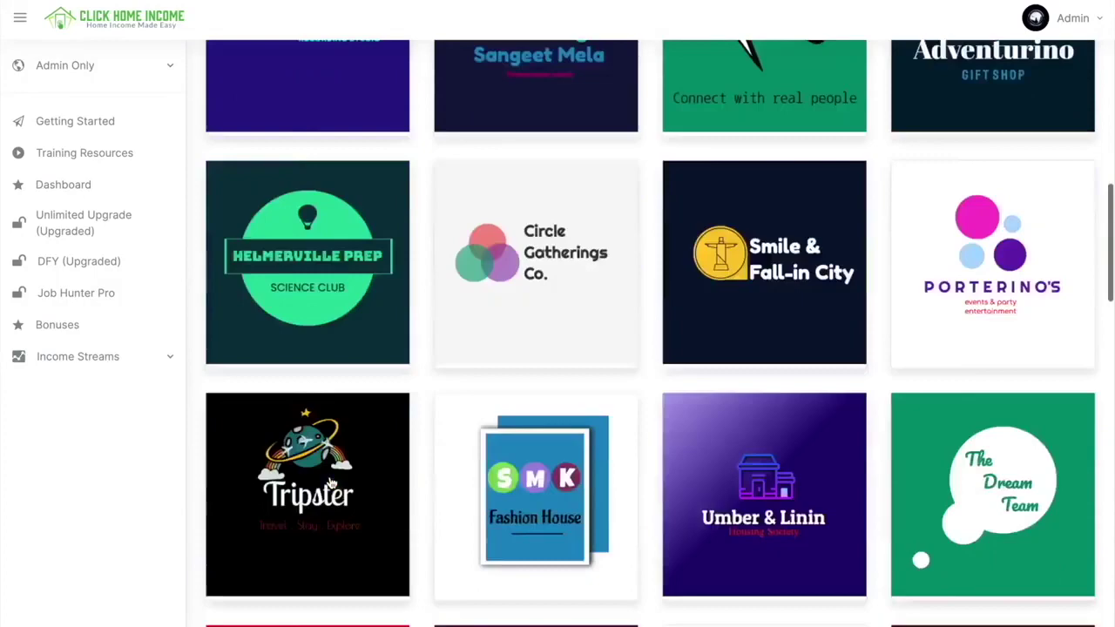
{"action": "scroll", "coordinate": [331, 483], "scroll_direction": "down", "scroll_amount": 12}
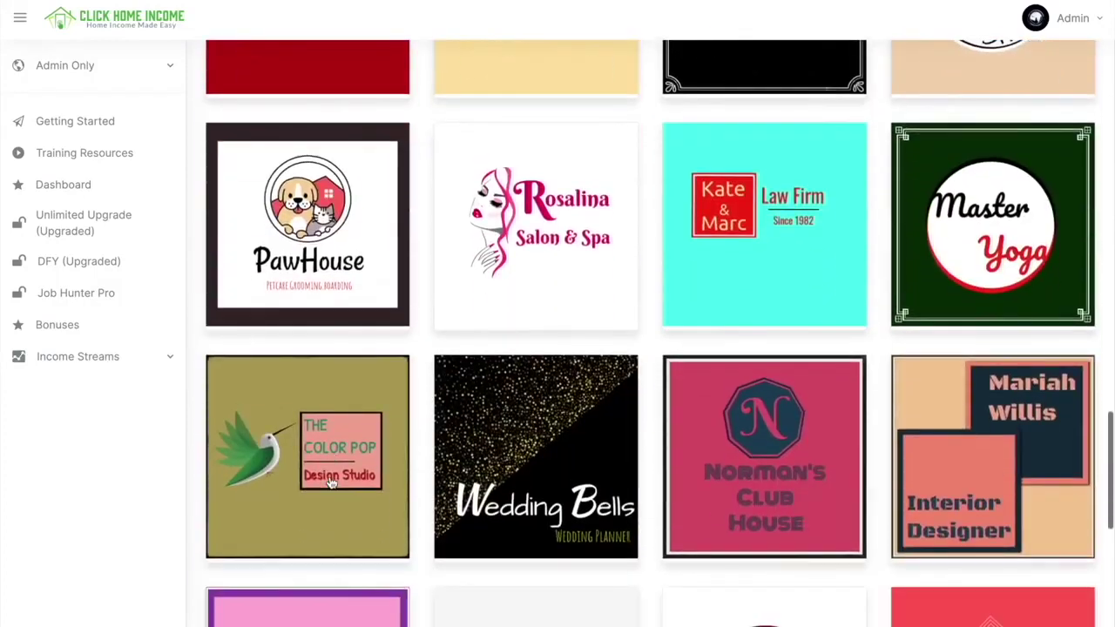
{"action": "left_click", "coordinate": [306, 207]}
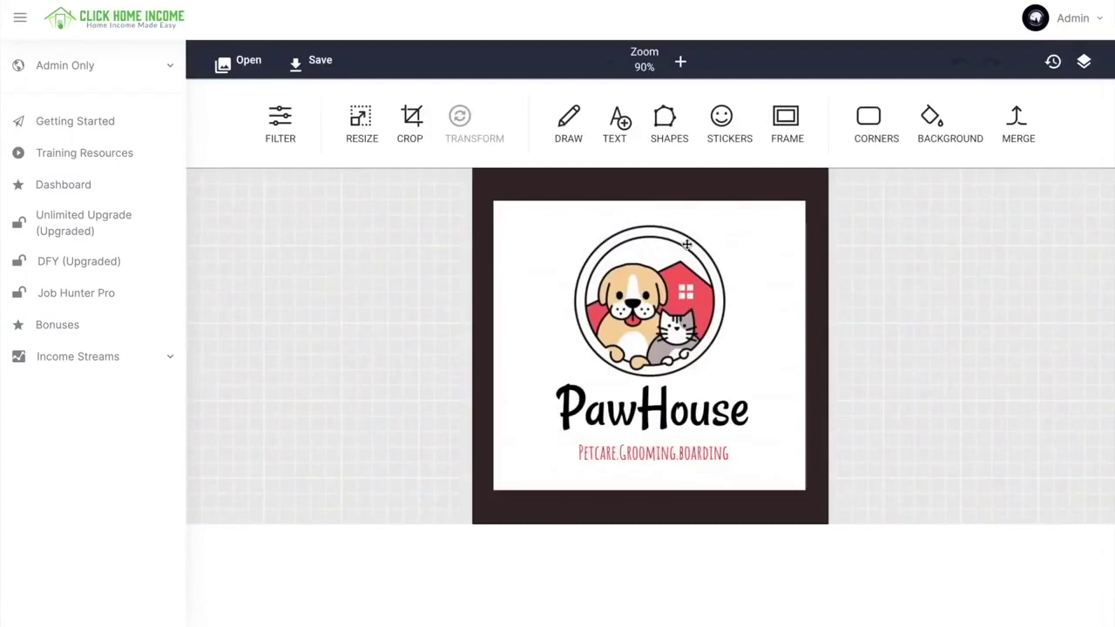
Replace the PawHouse name with 'The Beagles' and shift it slightly left.
{"action": "left_click", "coordinate": [687, 245]}
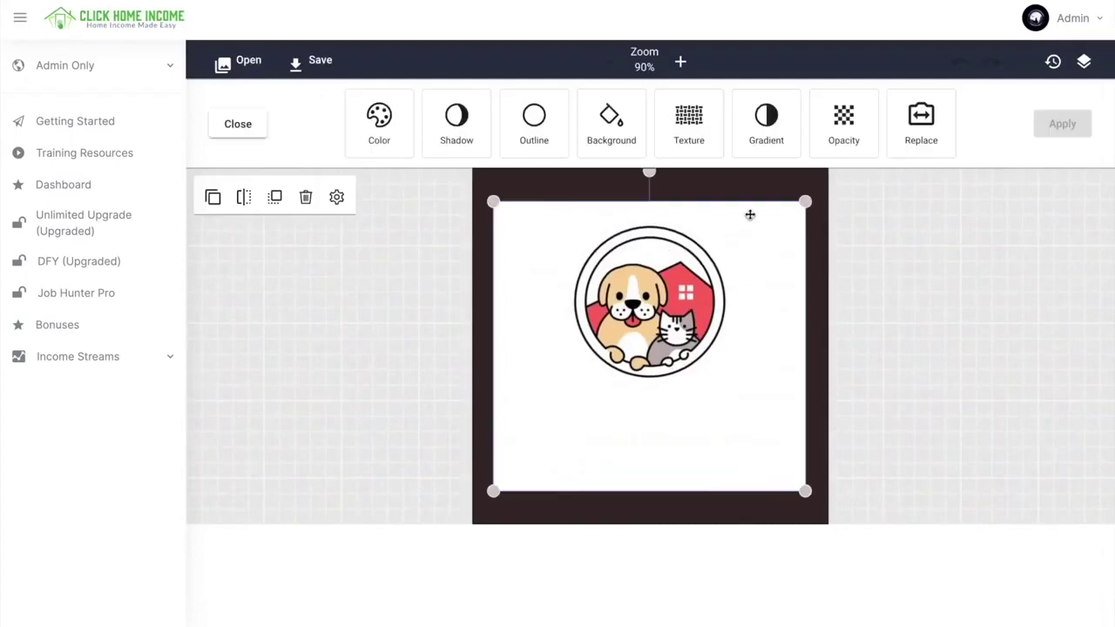
{"action": "left_click", "coordinate": [871, 209]}
{"action": "left_click", "coordinate": [664, 416]}
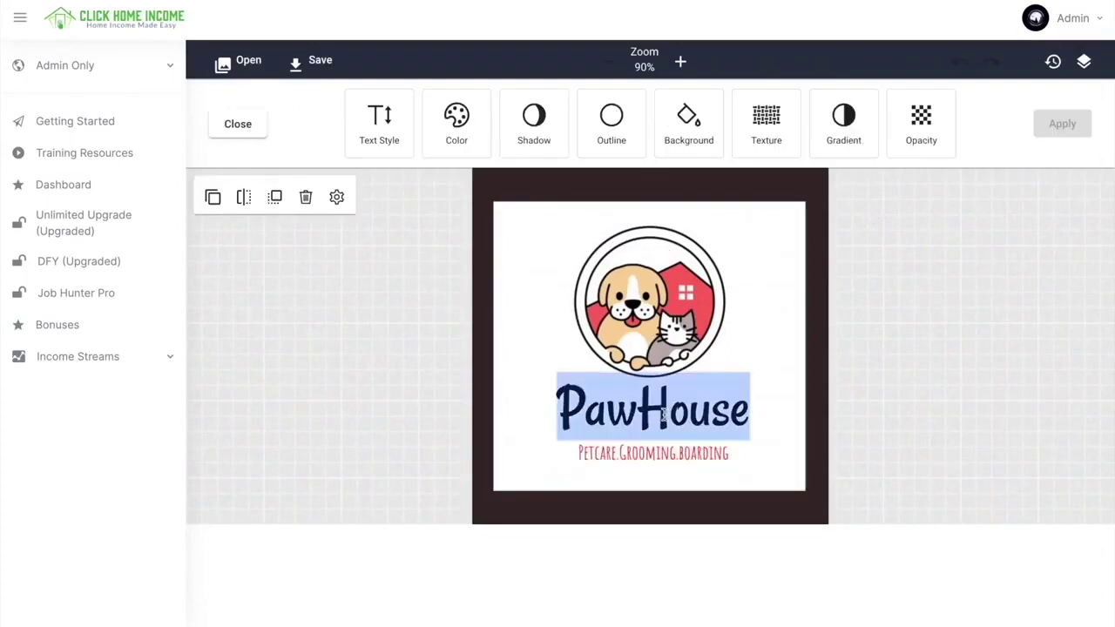
{"action": "type", "text": "T"}
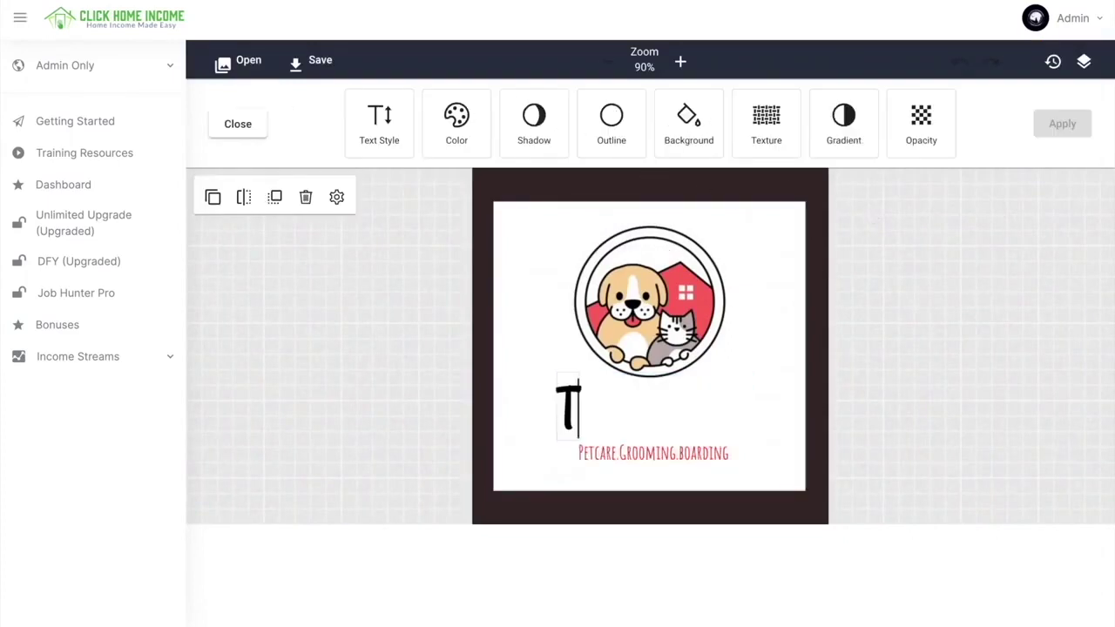
{"action": "type", "text": "he Beagles"}
{"action": "left_click", "coordinate": [736, 373]}
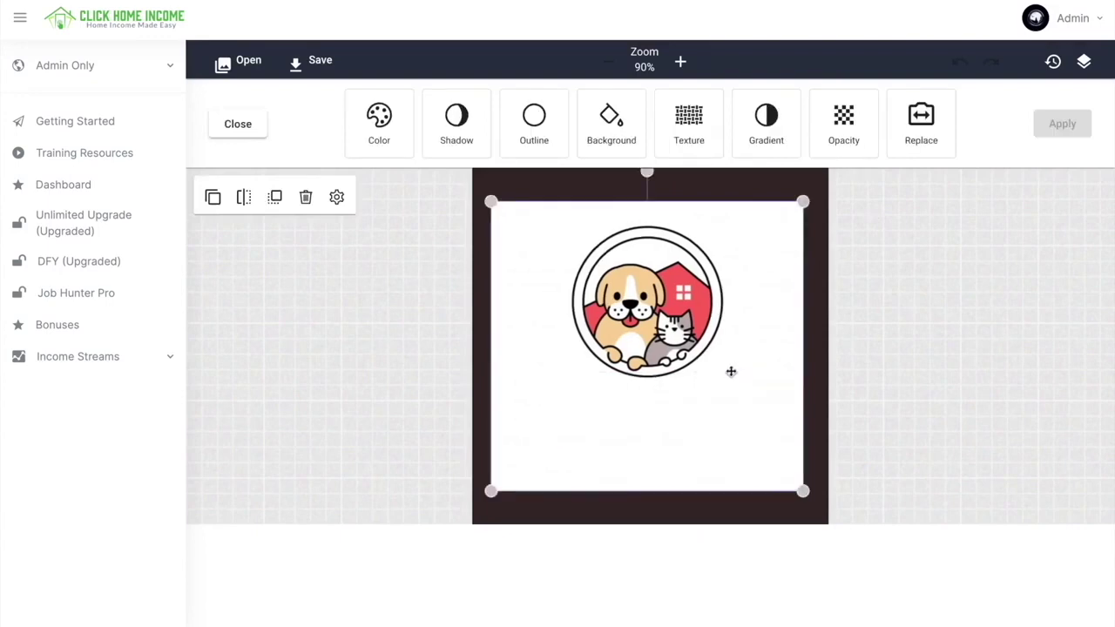
{"action": "left_click", "coordinate": [738, 373]}
{"action": "left_click_drag", "start_coordinate": [738, 372], "coordinate": [731, 373]}
Deselect the canvas and save The Beagles logo, confirming the saved message.
{"action": "left_click", "coordinate": [788, 252]}
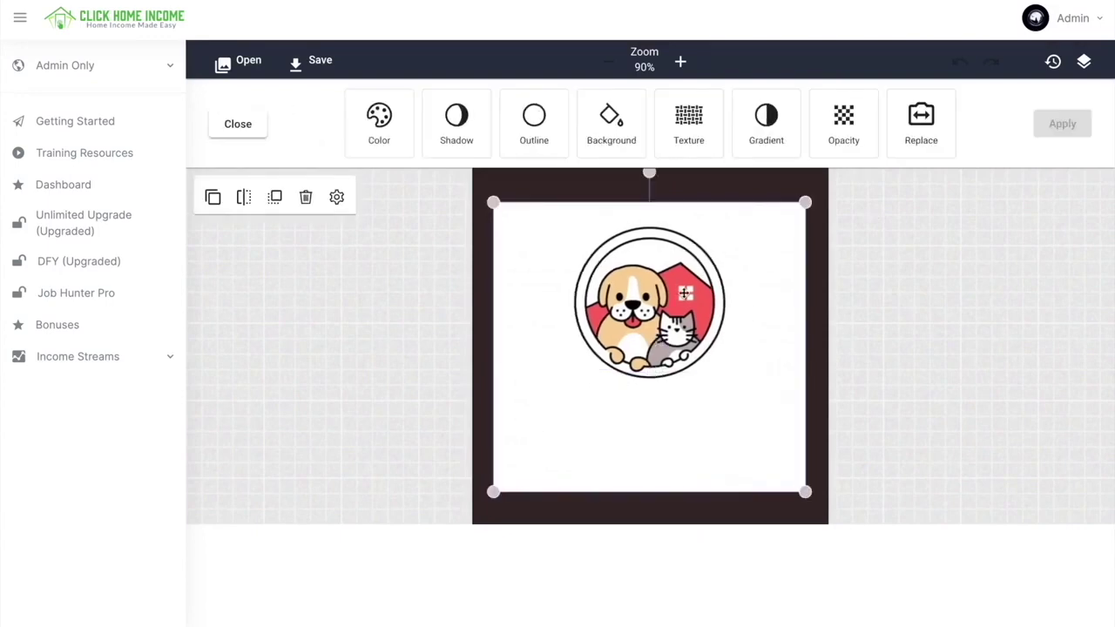
{"action": "left_click", "coordinate": [900, 245]}
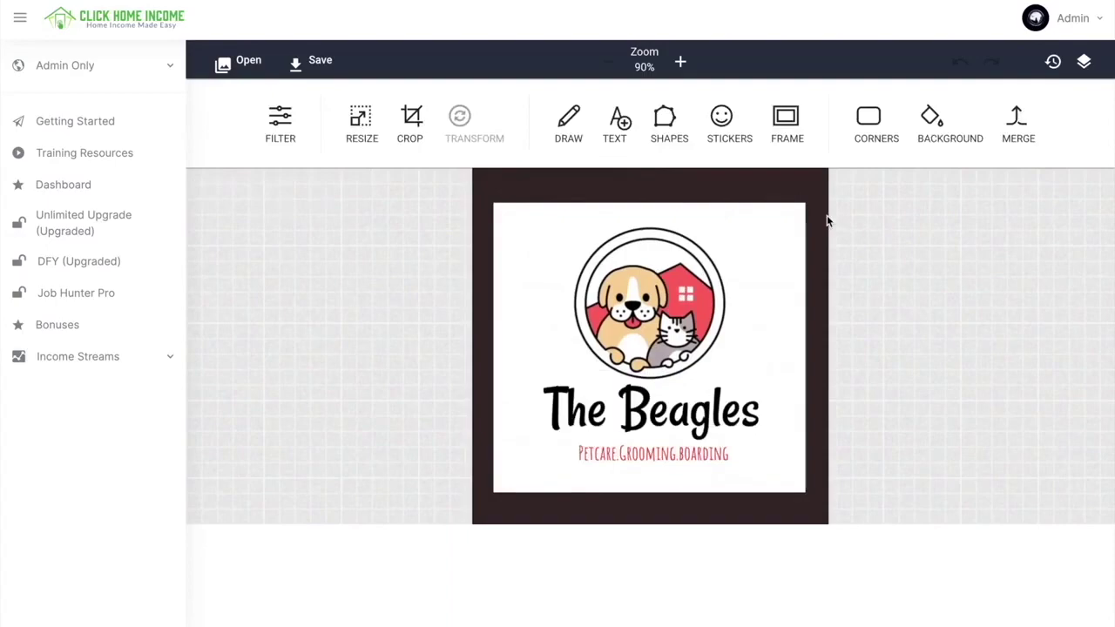
{"action": "left_click", "coordinate": [313, 60]}
{"action": "left_click", "coordinate": [562, 536]}
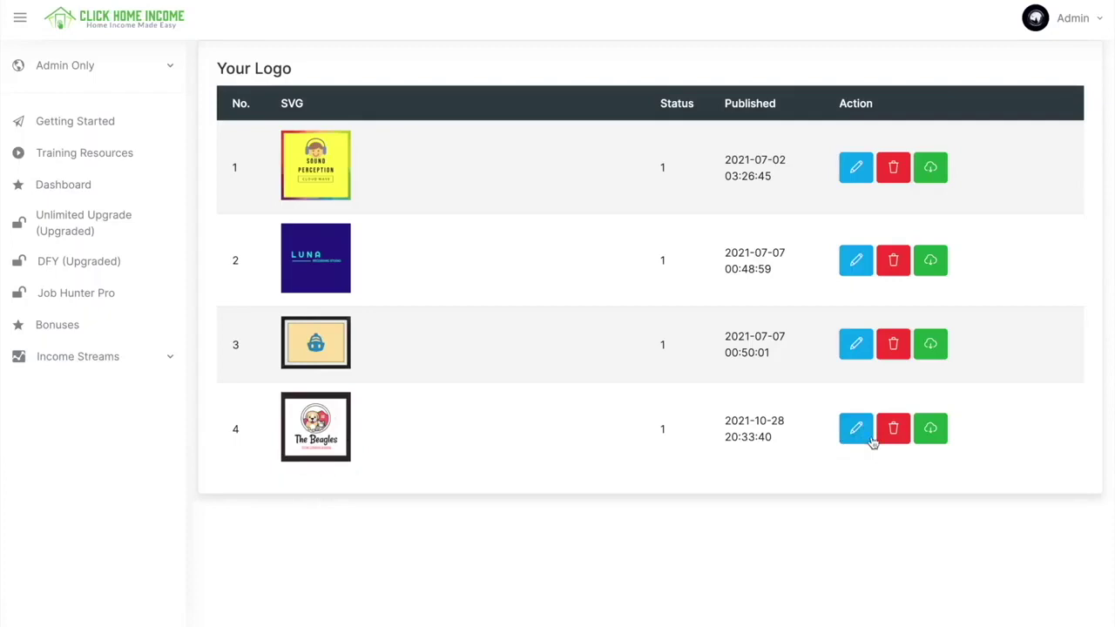
Download The Beagles logo from row 4 as a PNG, preview it, and return to the browser.
{"action": "left_click", "coordinate": [931, 436]}
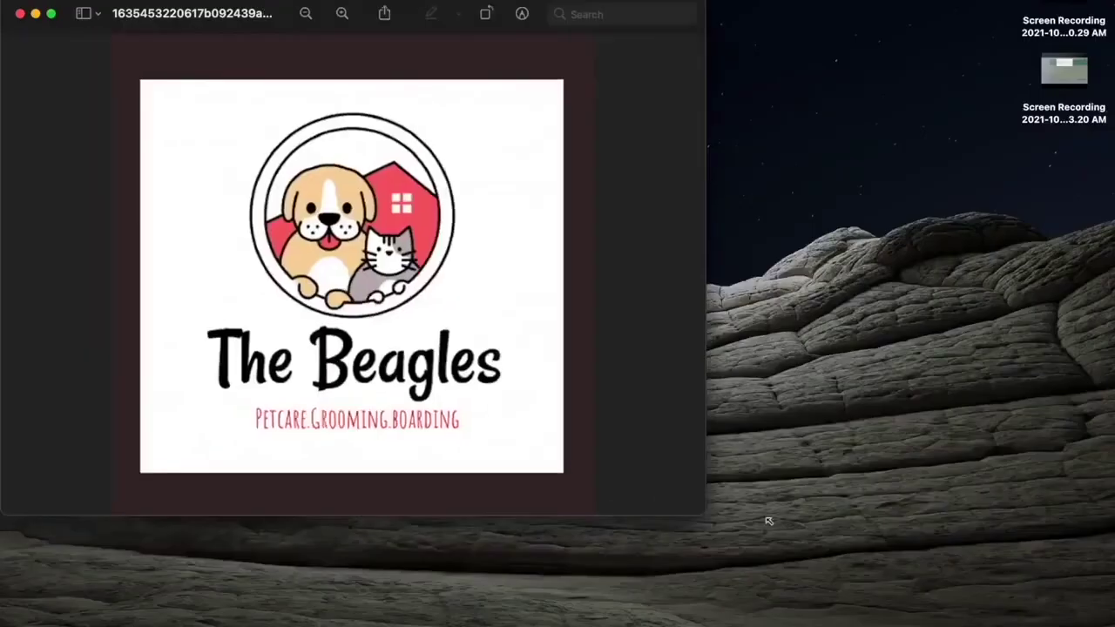
{"action": "key", "text": "ctrl+super+f"}
{"action": "key", "text": "ctrl+Left"}
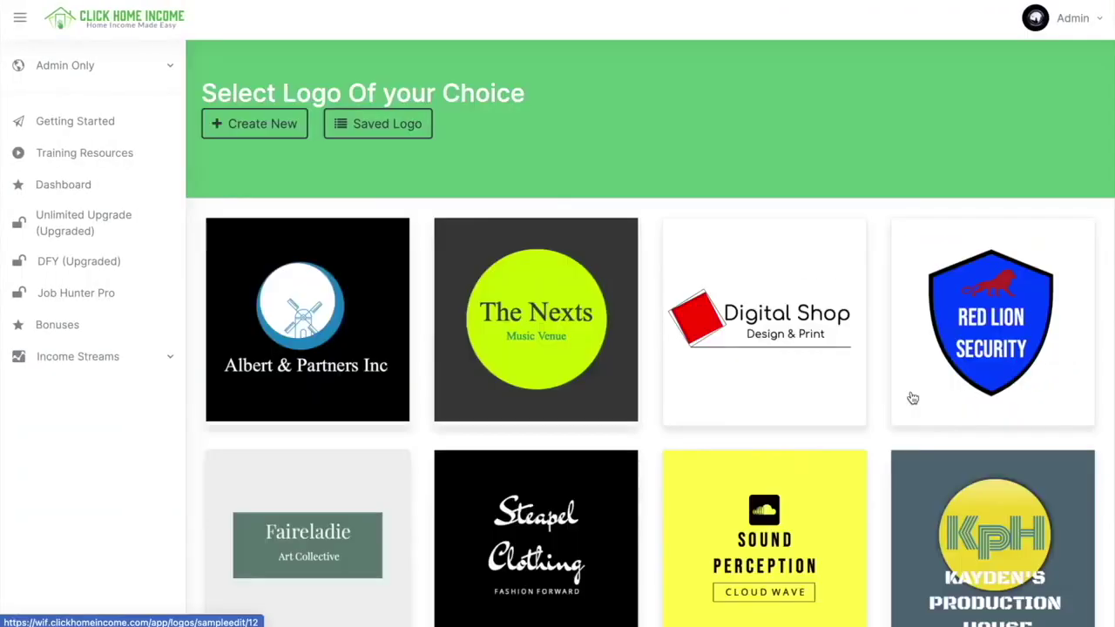
In the Brewed Up template, change the text 'BREWED UP' to 'COFFEE PERKS'.
{"action": "scroll", "coordinate": [913, 398], "scroll_direction": "down", "scroll_amount": 6}
{"action": "left_click", "coordinate": [980, 273]}
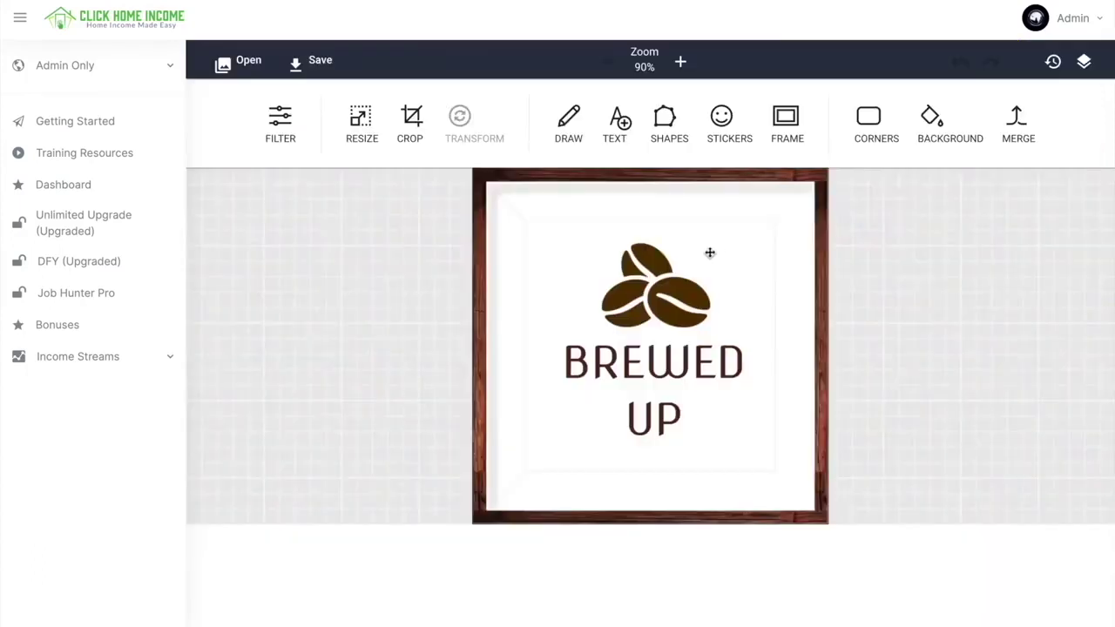
{"action": "left_click", "coordinate": [606, 374]}
{"action": "double_click", "coordinate": [609, 375]}
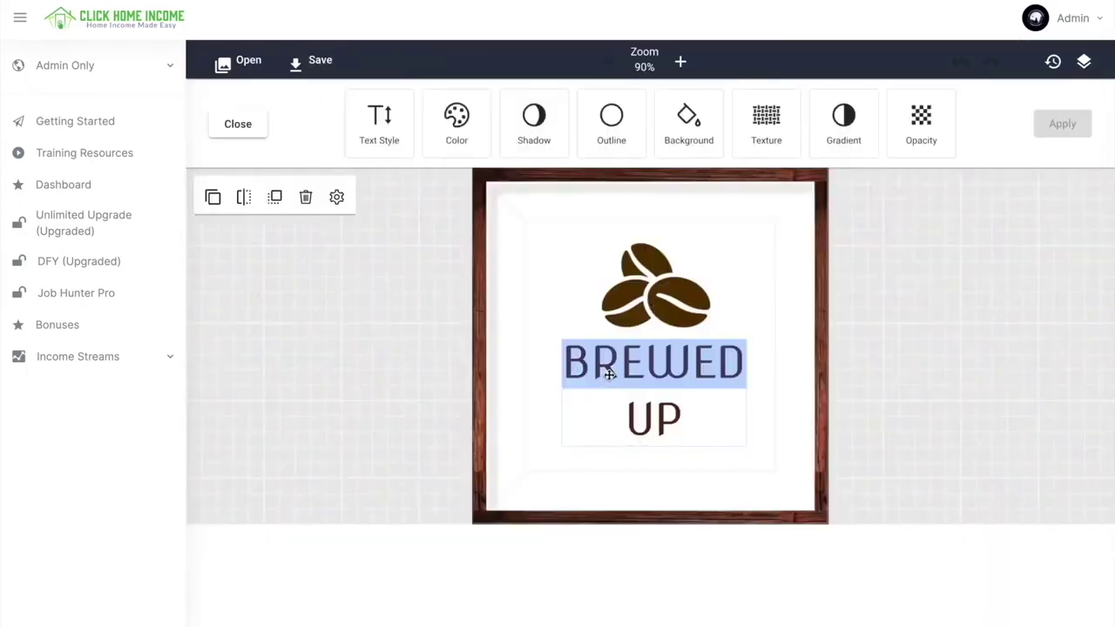
{"action": "type", "text": "C"}
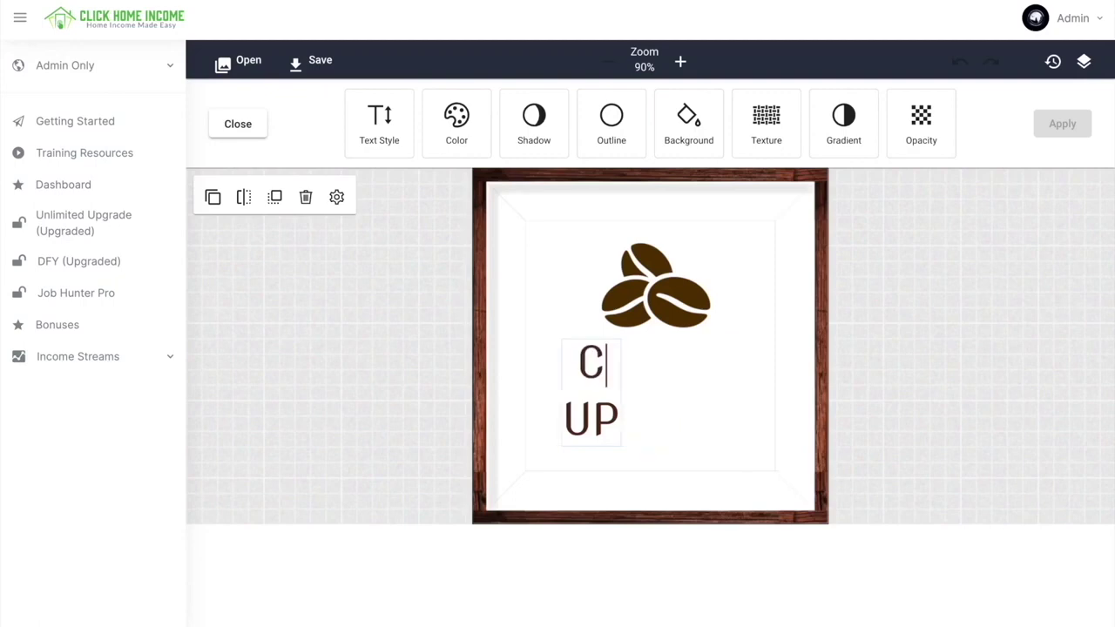
{"action": "type", "text": "OFFEE"}
{"action": "key", "text": "Down"}
{"action": "key", "text": "BackSpace"}
{"action": "key", "text": "BackSpace"}
{"action": "type", "text": "PERKS"}
{"action": "left_click", "coordinate": [659, 342]}
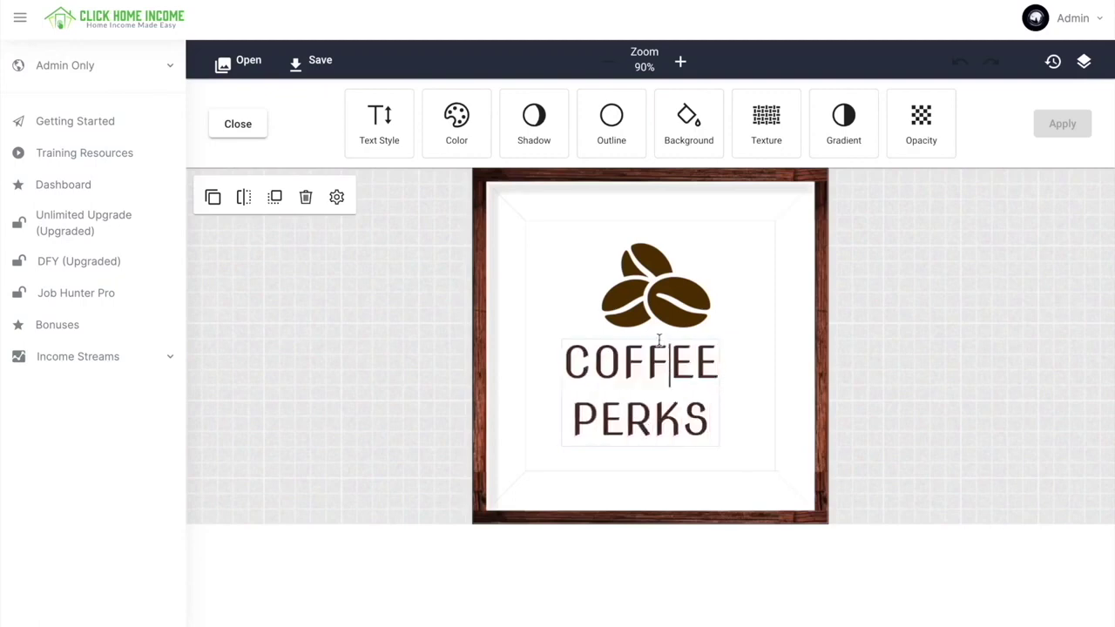
Replace the coffee bean image with overlay image coffee-removebg-preview.png and save the logo.
{"action": "left_click", "coordinate": [658, 295]}
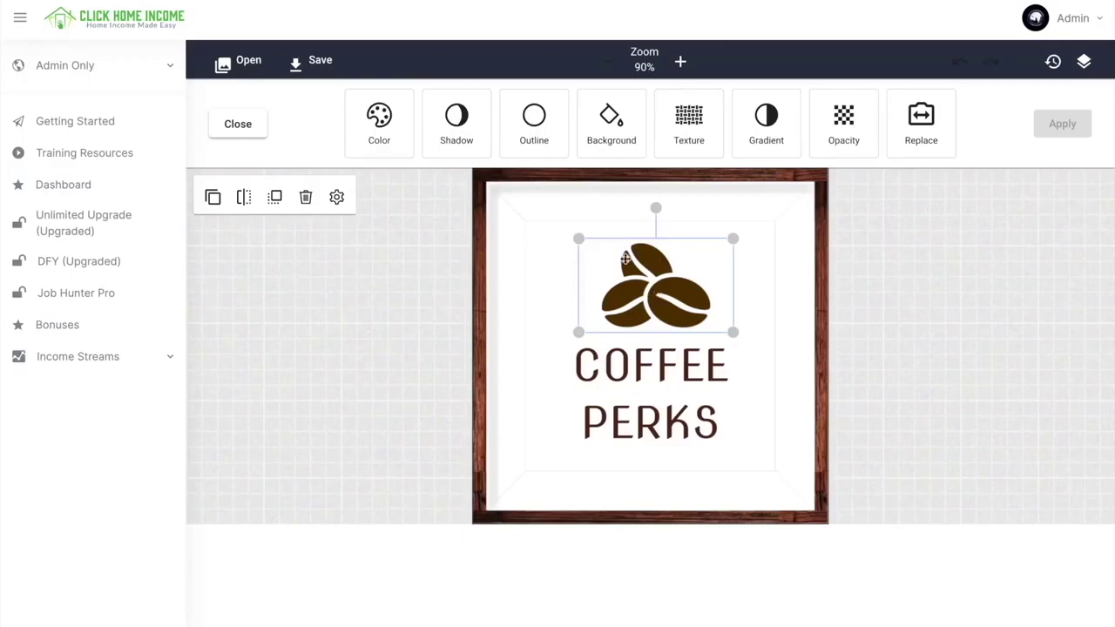
{"action": "left_click", "coordinate": [305, 197]}
{"action": "left_click", "coordinate": [242, 62]}
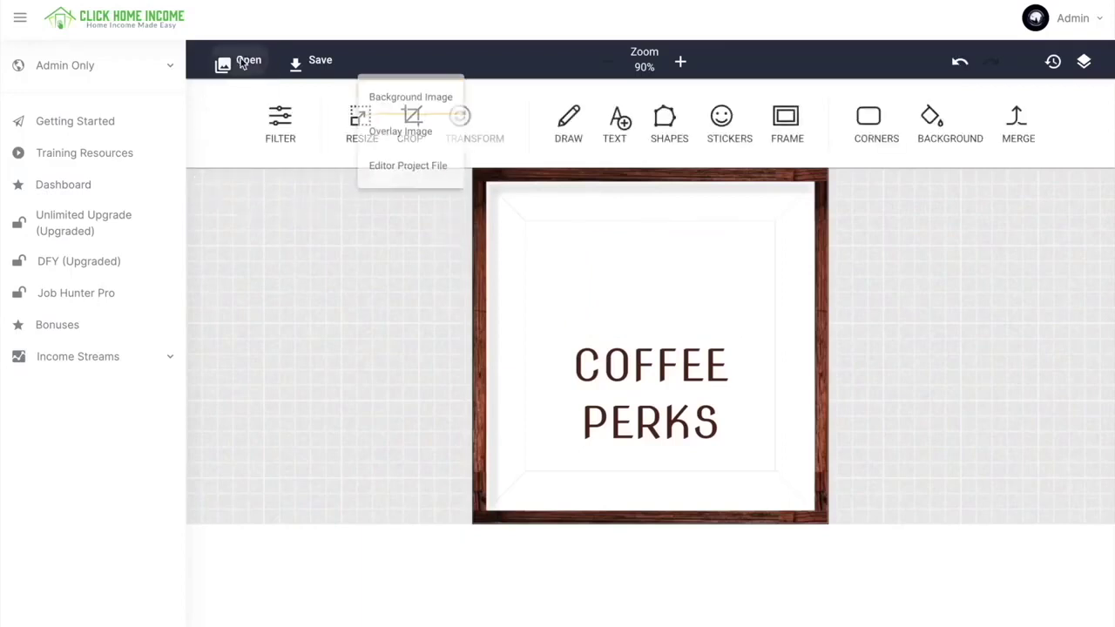
{"action": "left_click", "coordinate": [409, 140]}
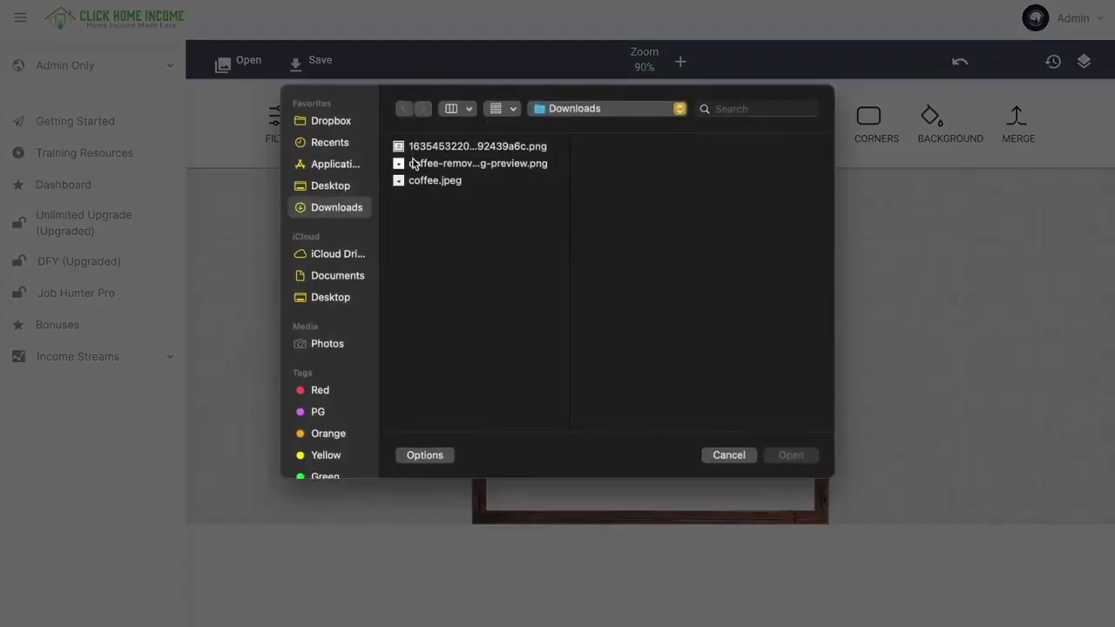
{"action": "left_click", "coordinate": [478, 163]}
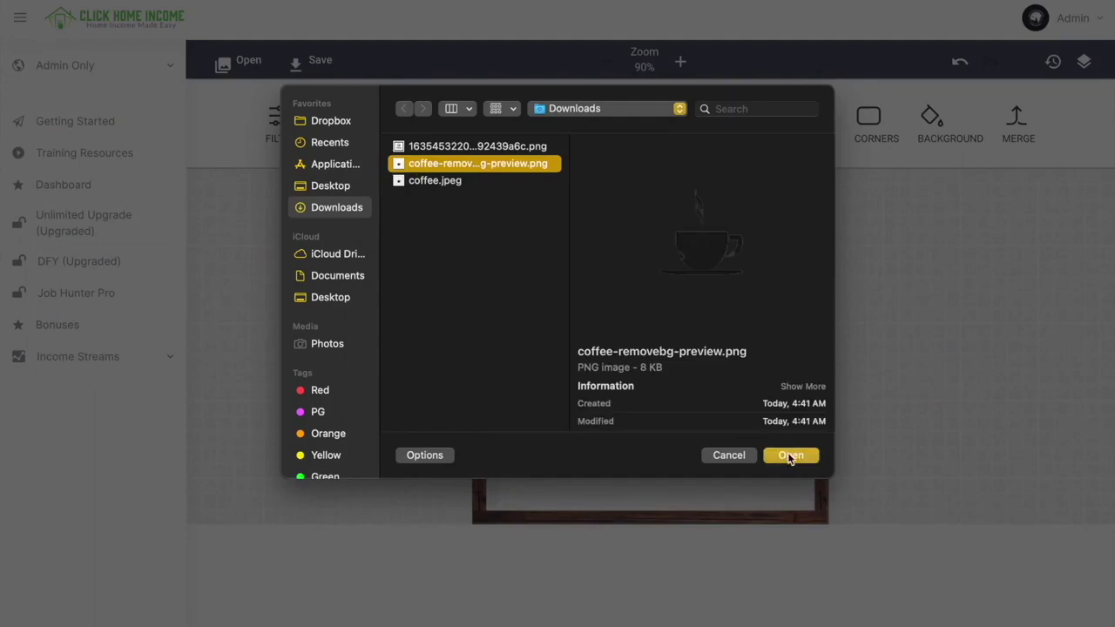
{"action": "left_click", "coordinate": [789, 454]}
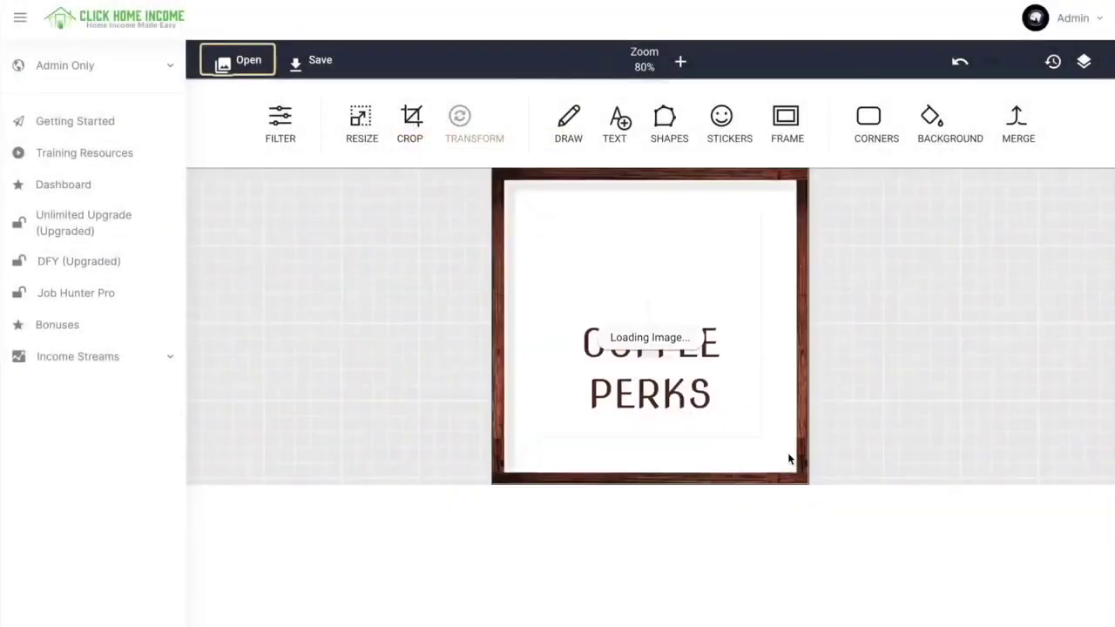
{"action": "left_click", "coordinate": [856, 303]}
{"action": "left_click", "coordinate": [295, 66]}
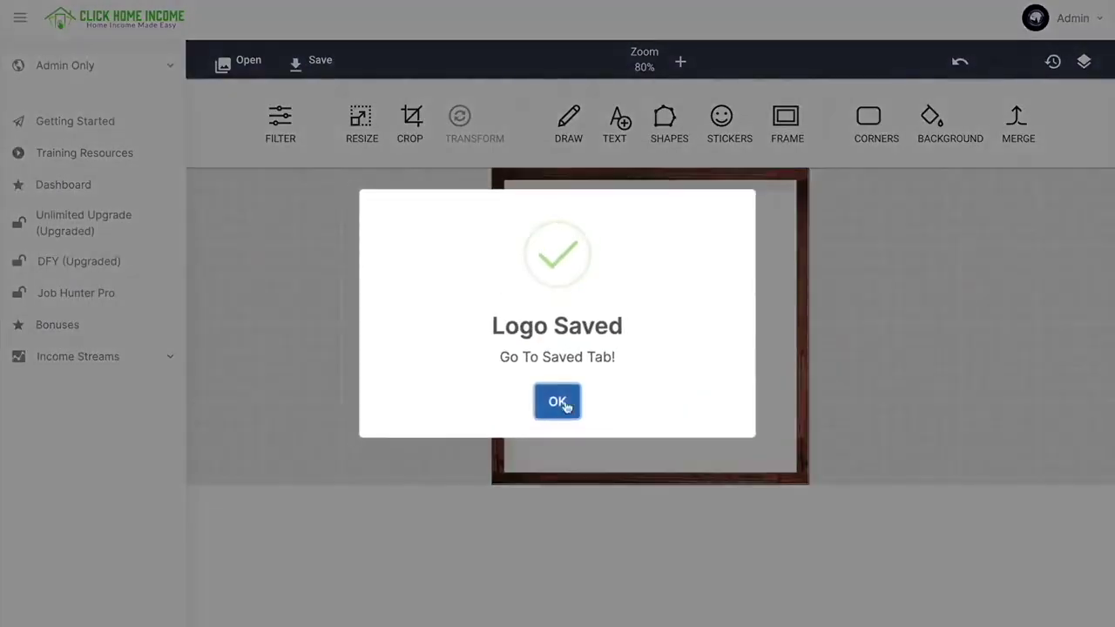
Confirm the save, then scroll the Saved Logo list down to the Coffee Perks entries.
{"action": "left_click", "coordinate": [559, 404]}
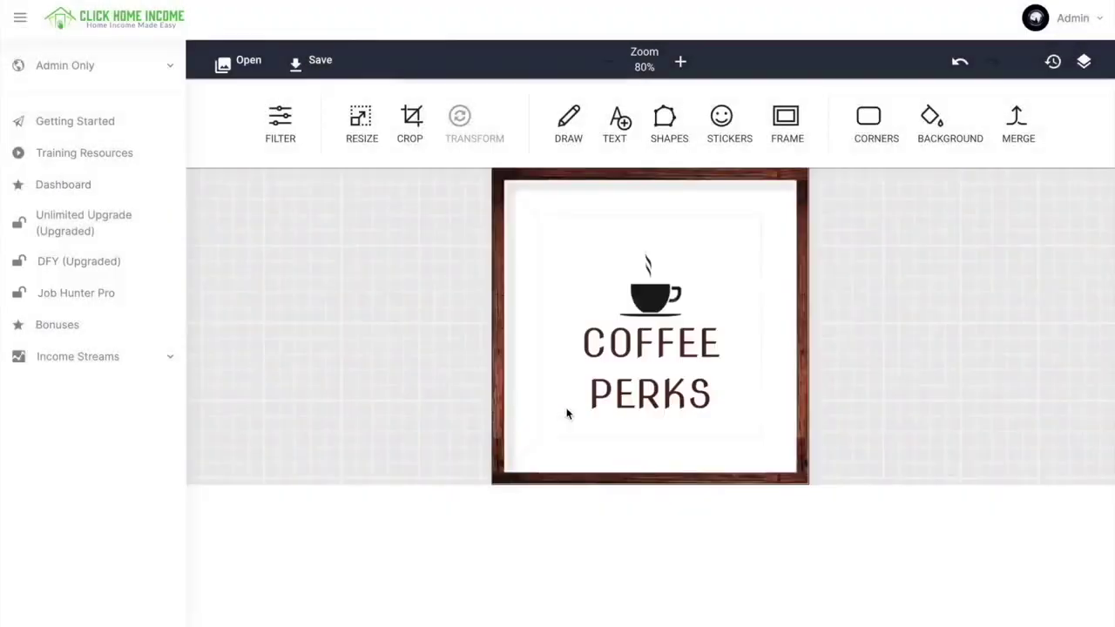
{"action": "key", "text": "alt+Left"}
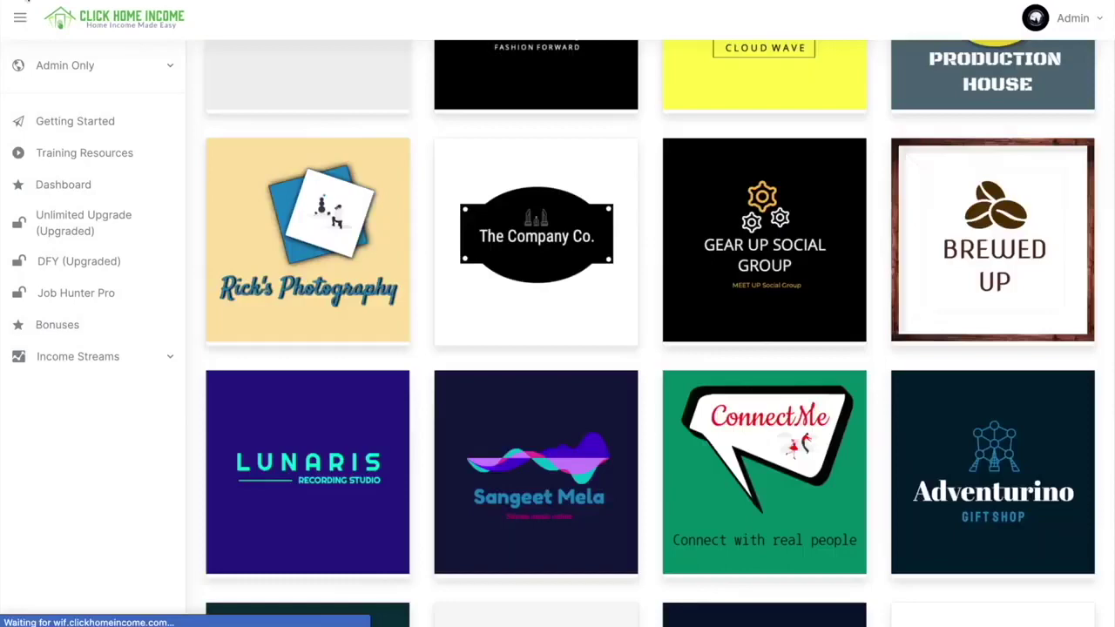
{"action": "left_click", "coordinate": [366, 128]}
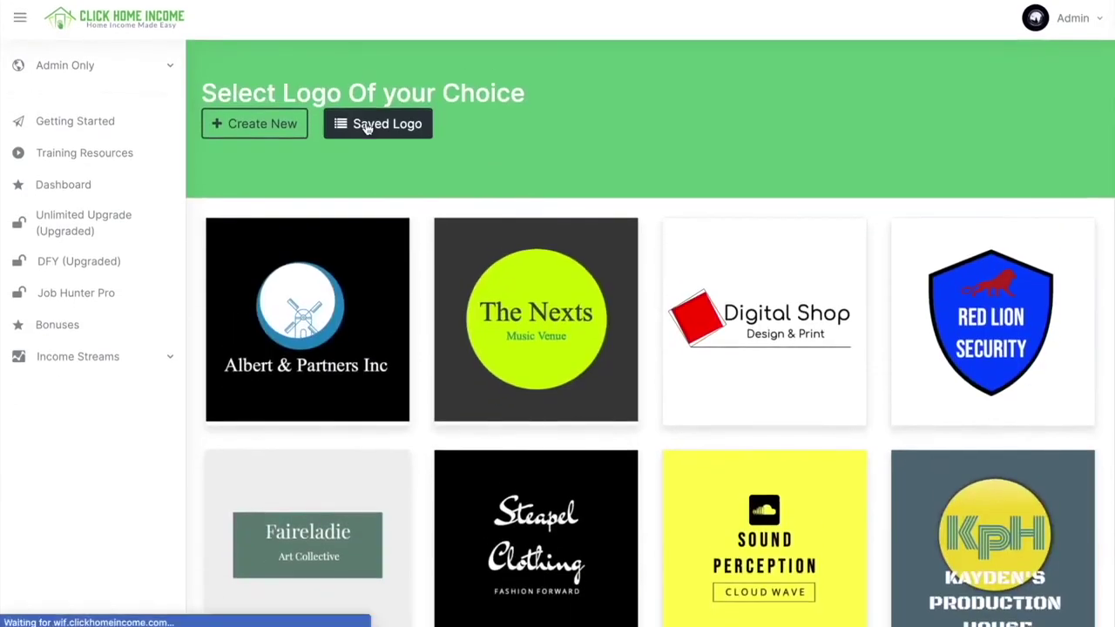
{"action": "scroll", "coordinate": [418, 492], "scroll_direction": "down", "scroll_amount": 2}
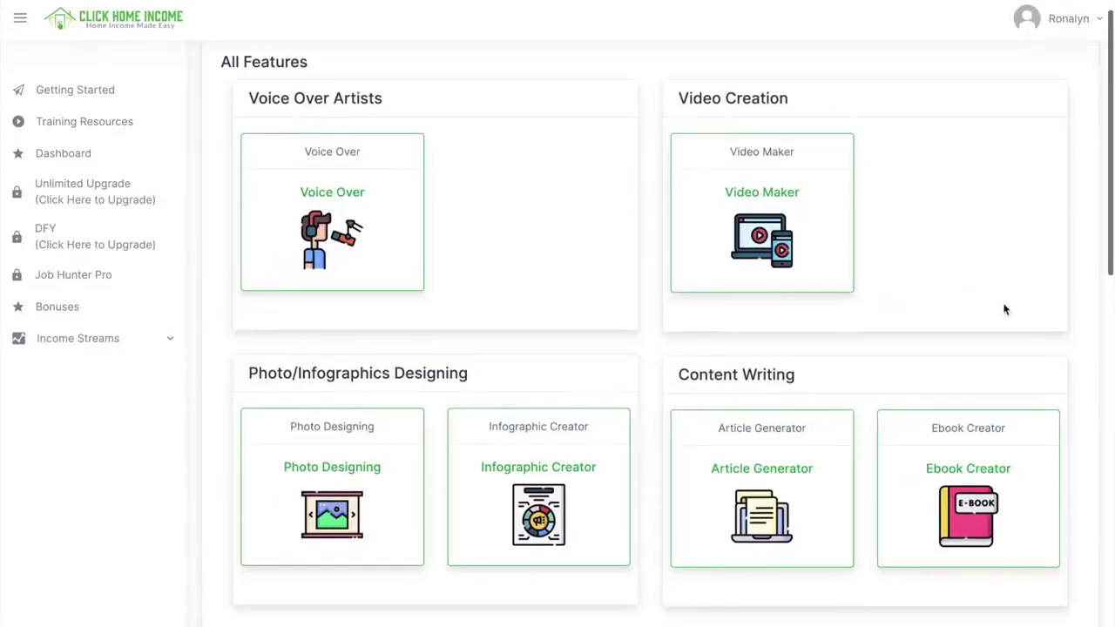
{"action": "scroll", "coordinate": [1002, 309], "scroll_direction": "down", "scroll_amount": 6}
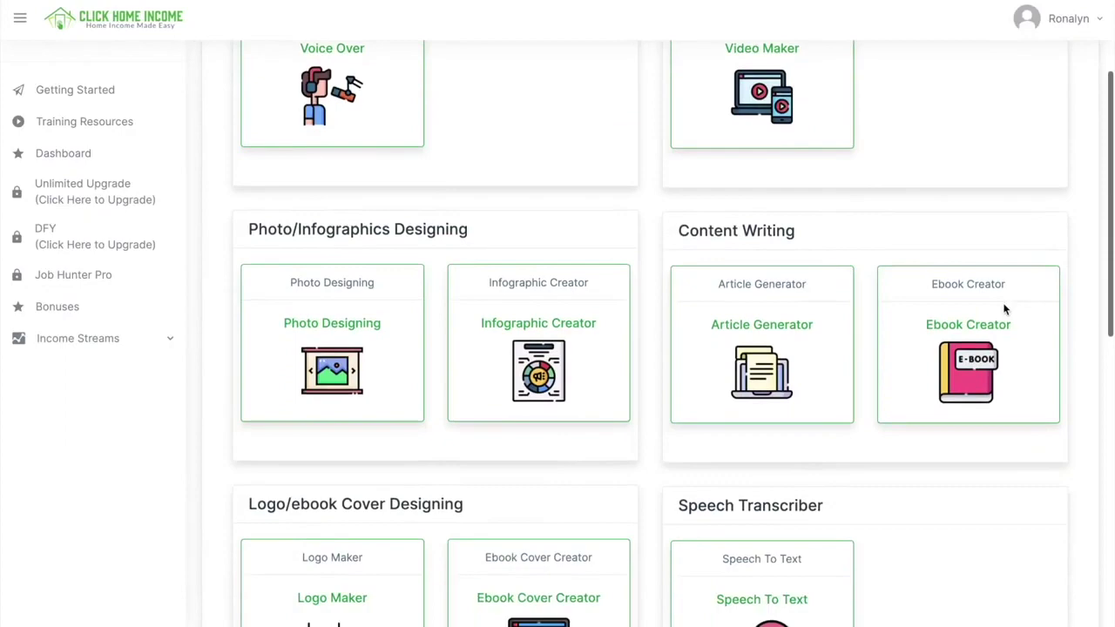
{"action": "scroll", "coordinate": [1002, 309], "scroll_direction": "down", "scroll_amount": 4}
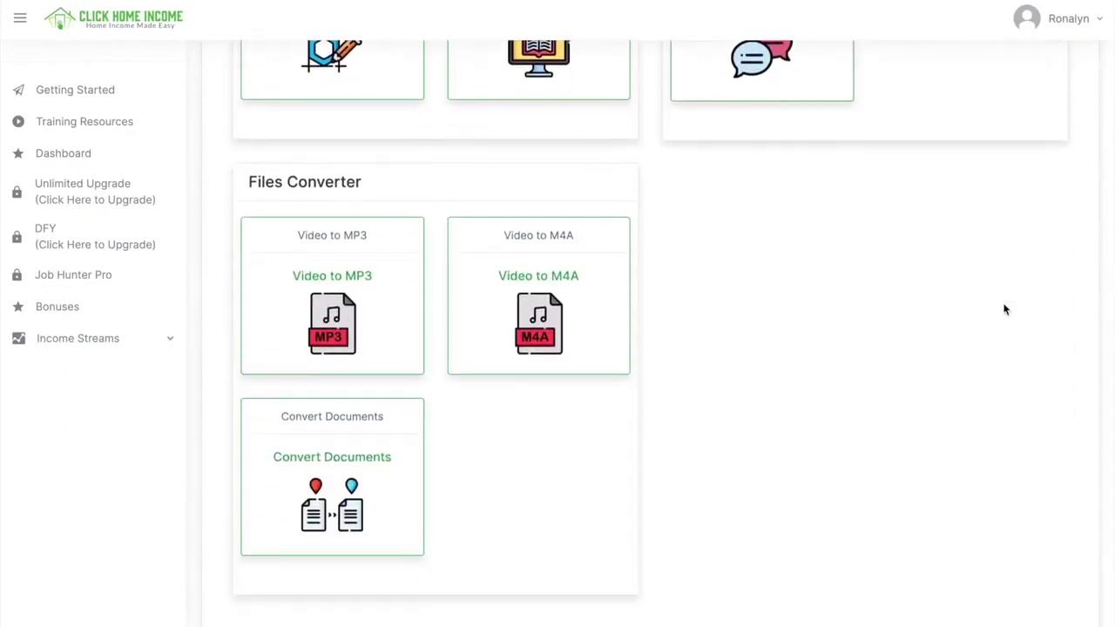